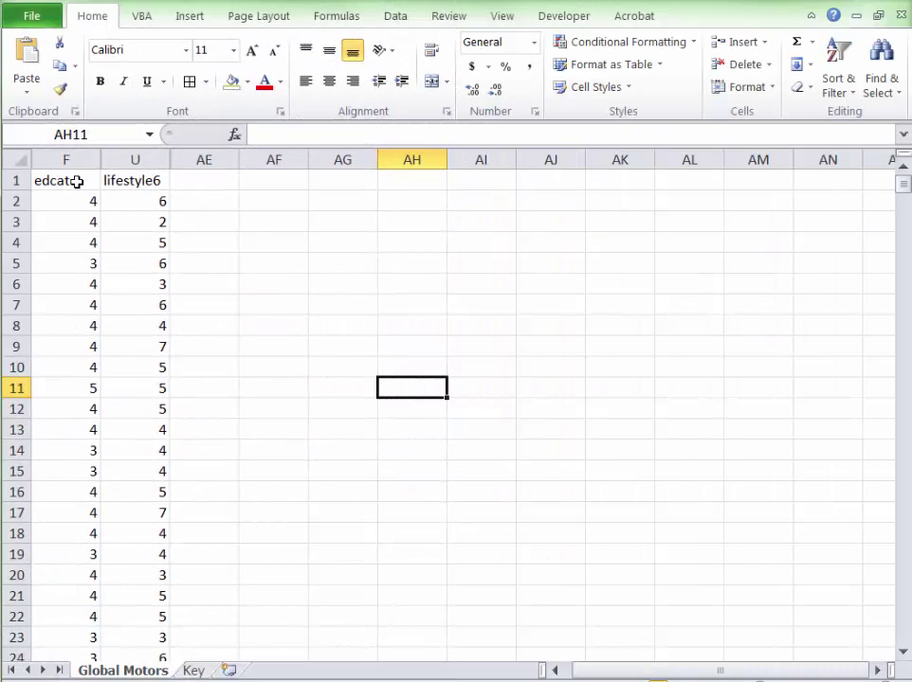
Examine the edcat and lifestyle6 headers in the data, and look up both variables' rows on the Key sheet.
left_click(85, 180)
left_click(127, 180)
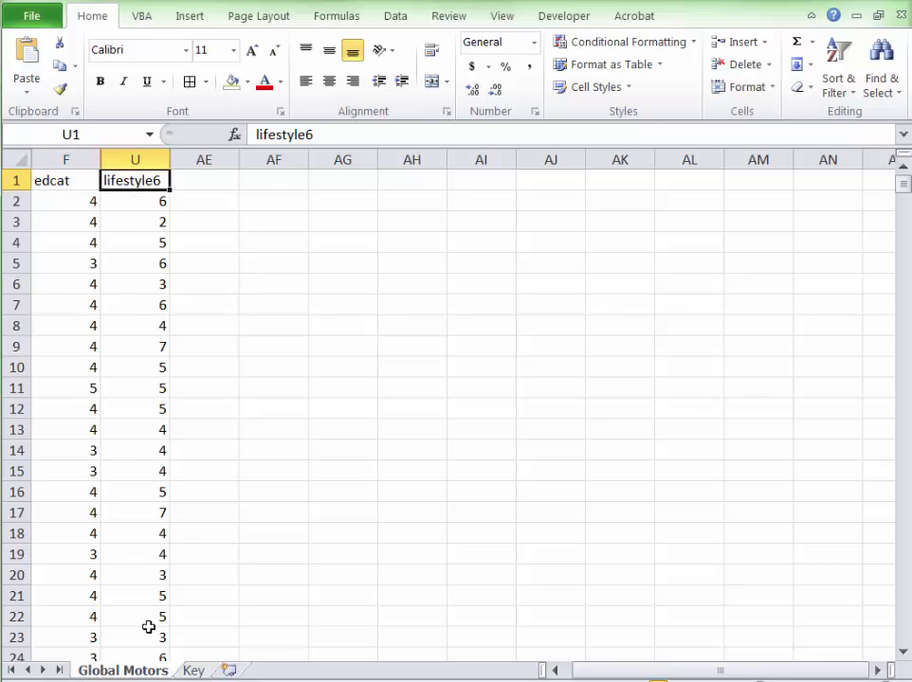
left_click(193, 670)
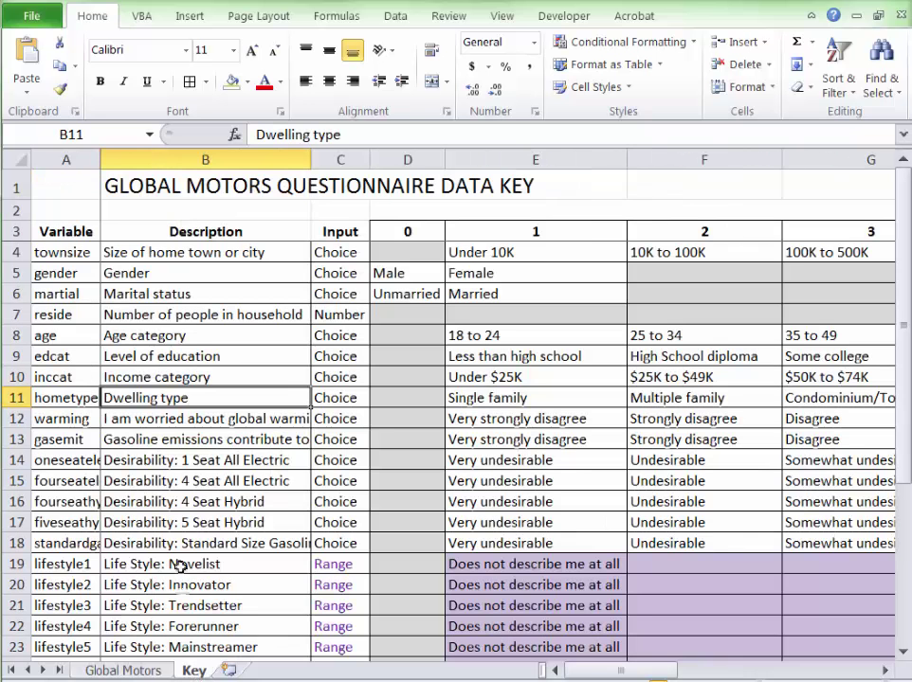
left_click(16, 356)
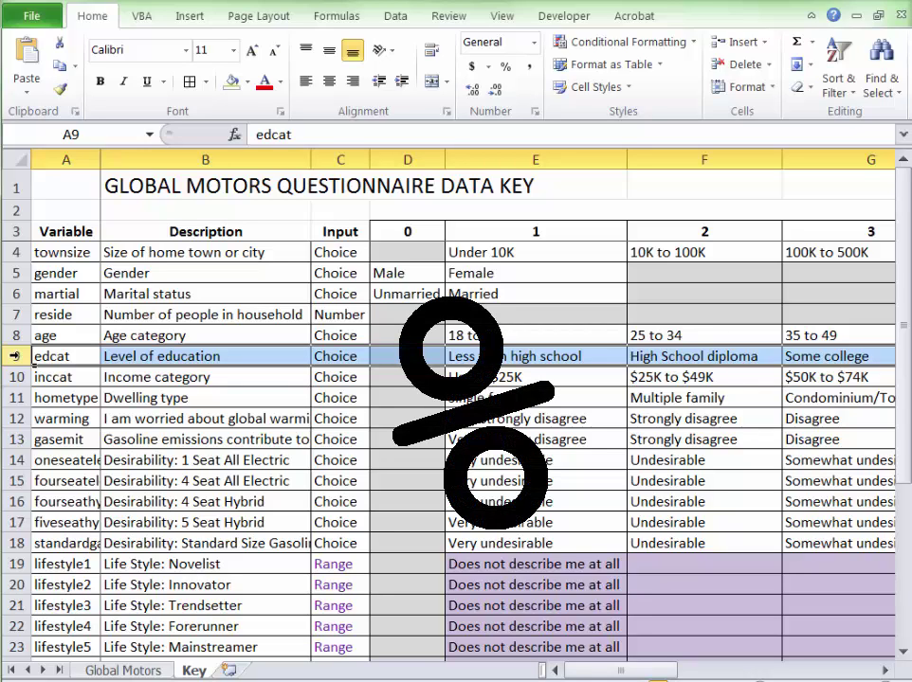
scroll(85, 486, "down", 3)
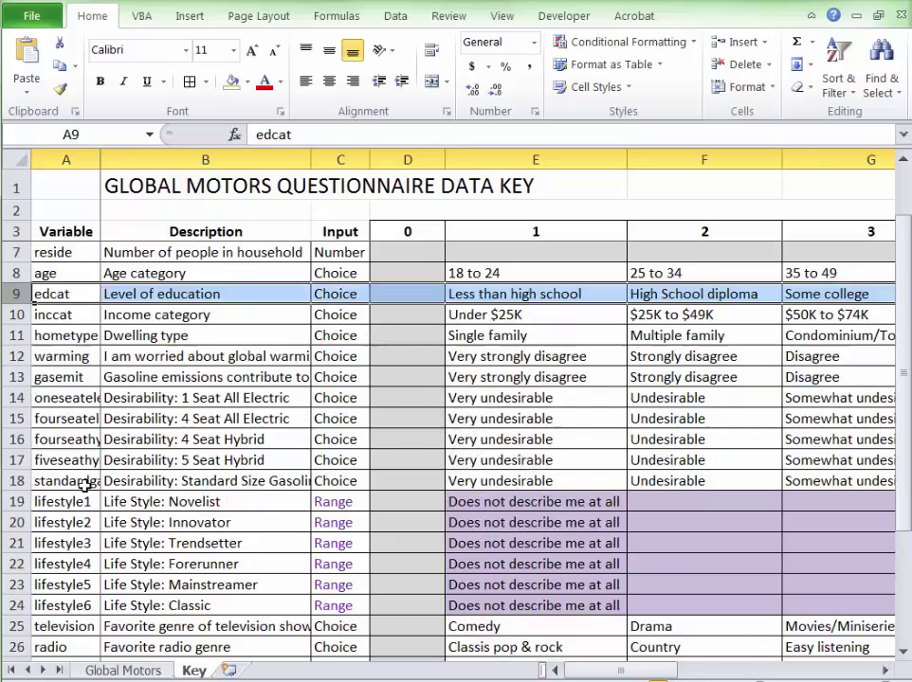
left_click(14, 481)
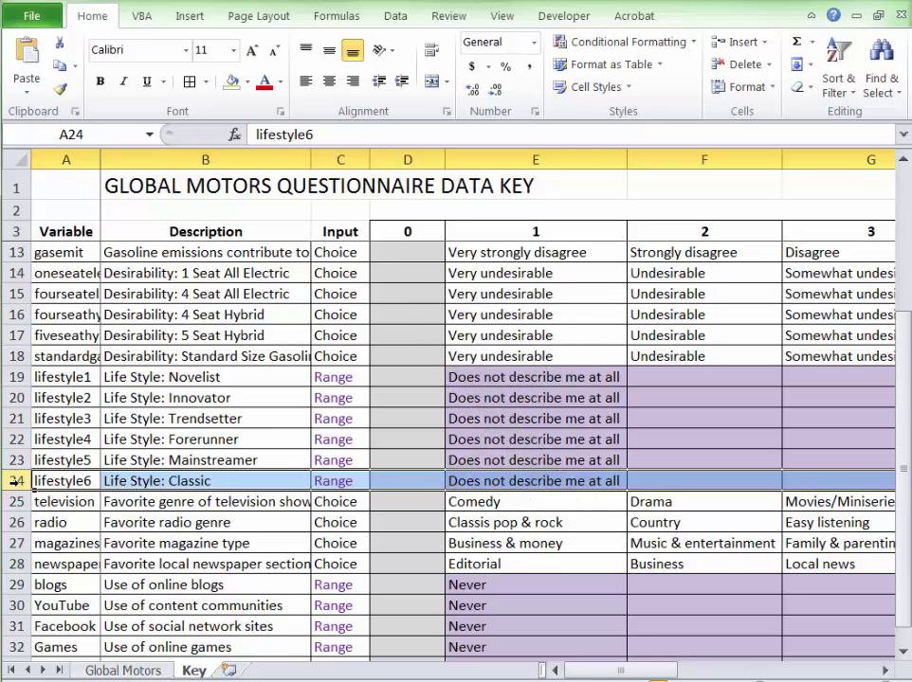
Run Descriptive Statistics on the Global Motors lifestyle6 column to a new worksheet, with first-row labels, summary statistics, 95% confidence level, and Kth largest and smallest 1.
left_click(123, 671)
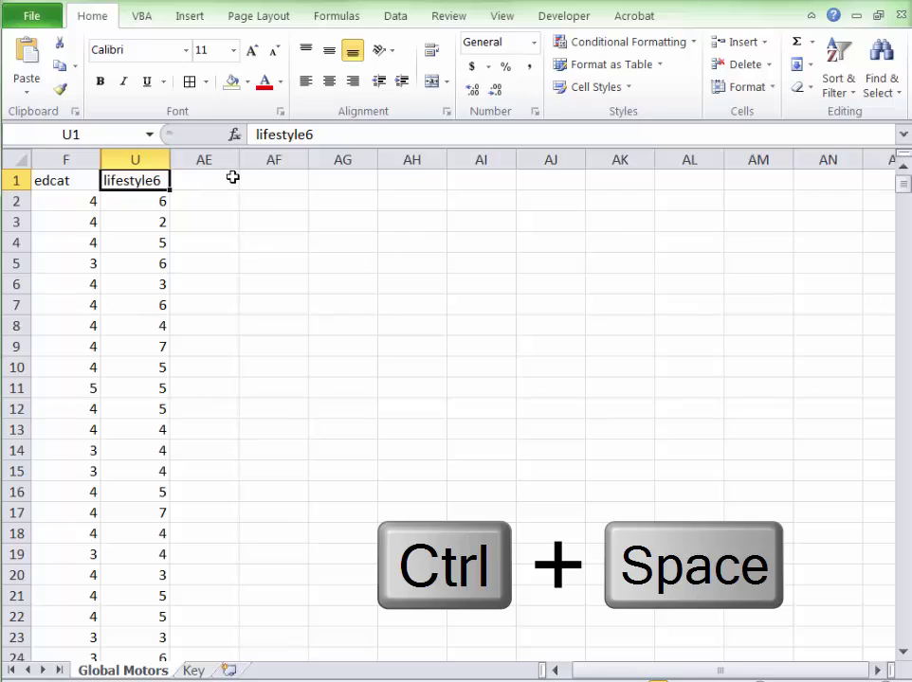
key("ctrl+space")
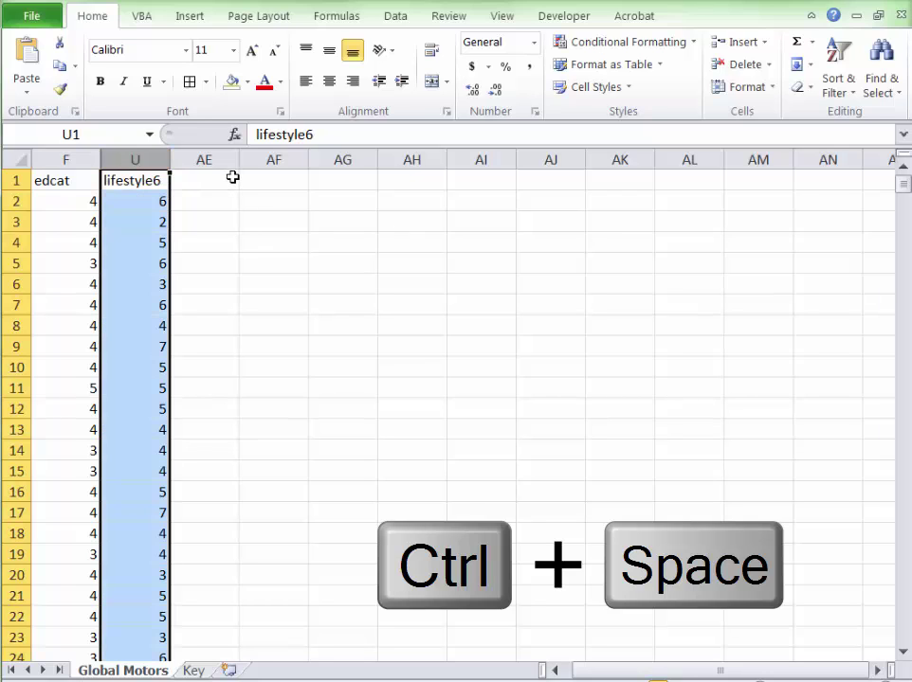
left_click(396, 16)
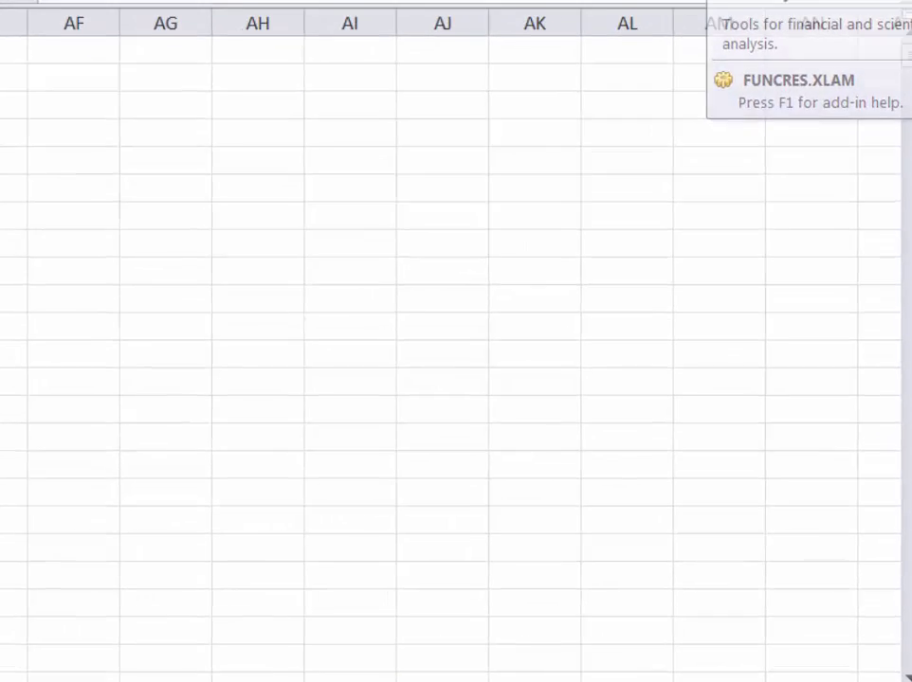
left_click(803, 43)
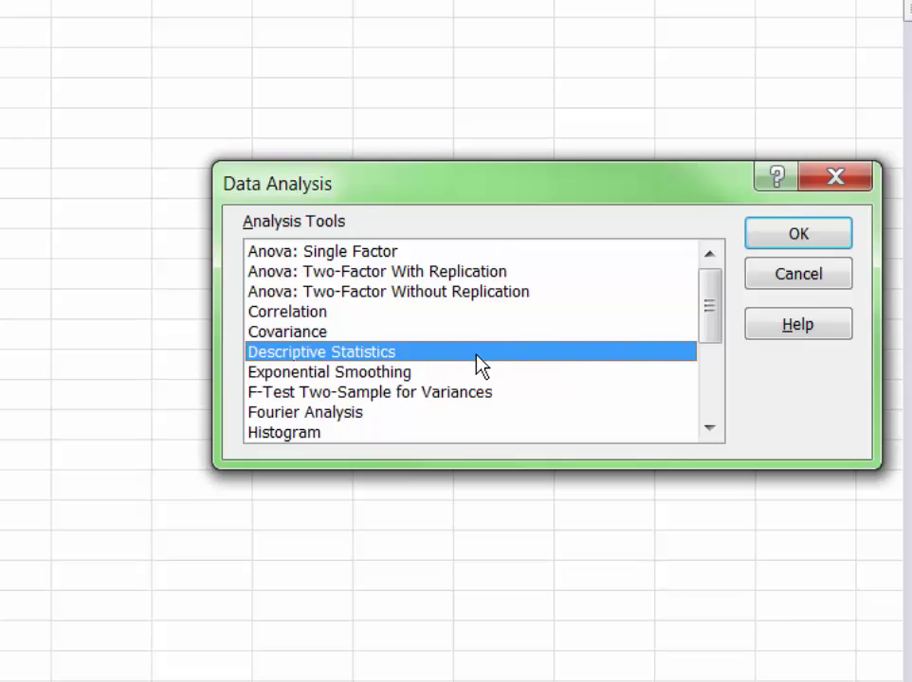
left_click(794, 237)
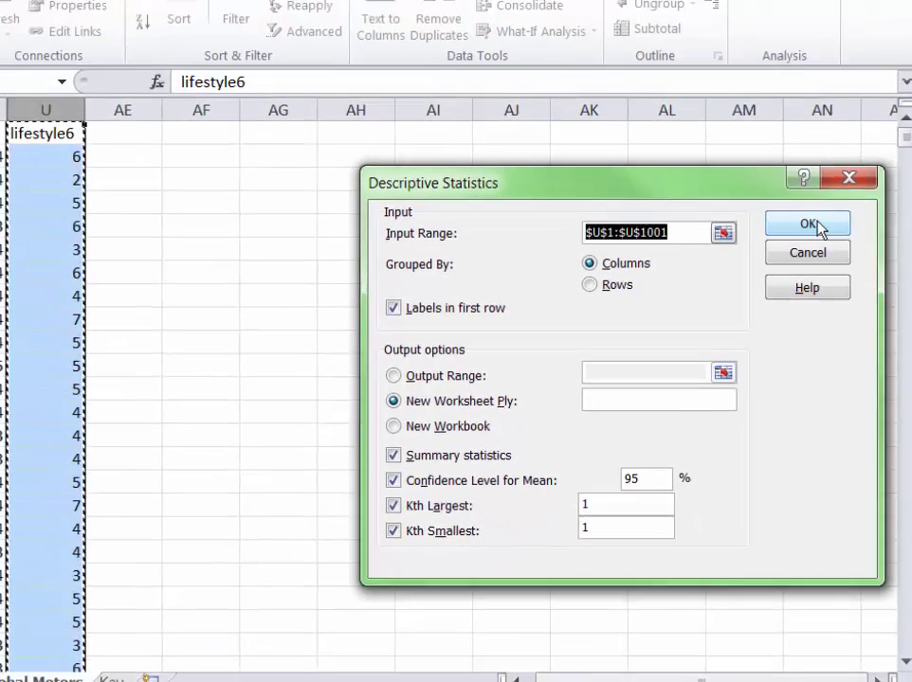
left_click(799, 124)
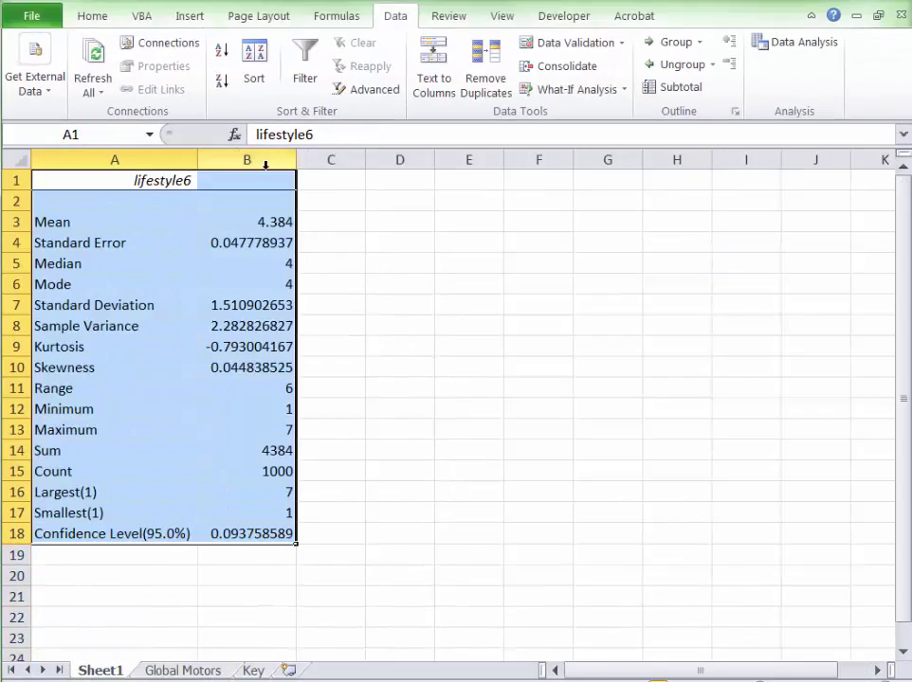
Examine the mean, standard error, standard deviation and 95% confidence level in the lifestyle6 statistics.
left_click(410, 326)
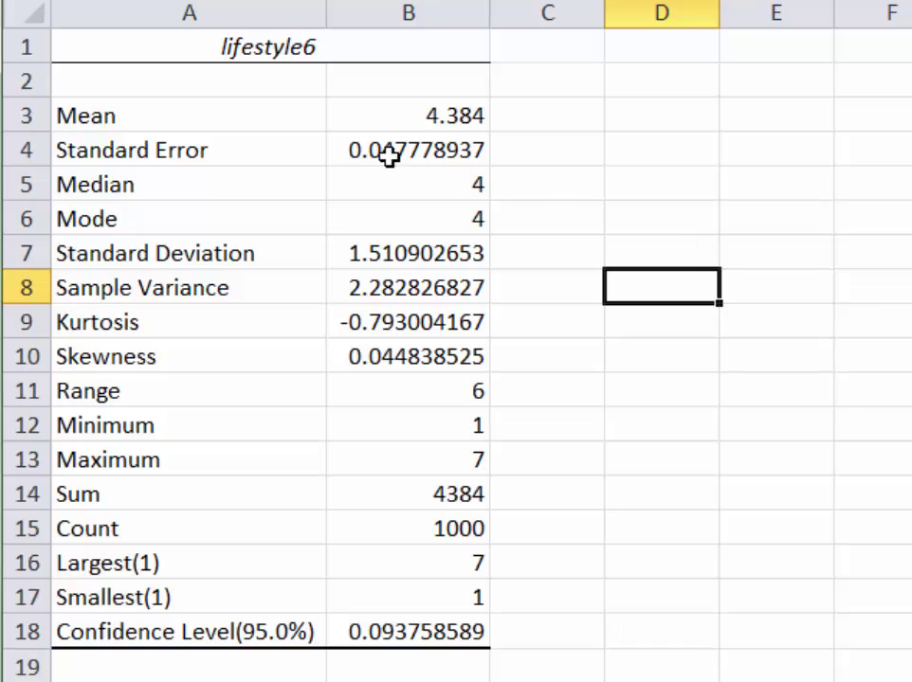
left_click(352, 107)
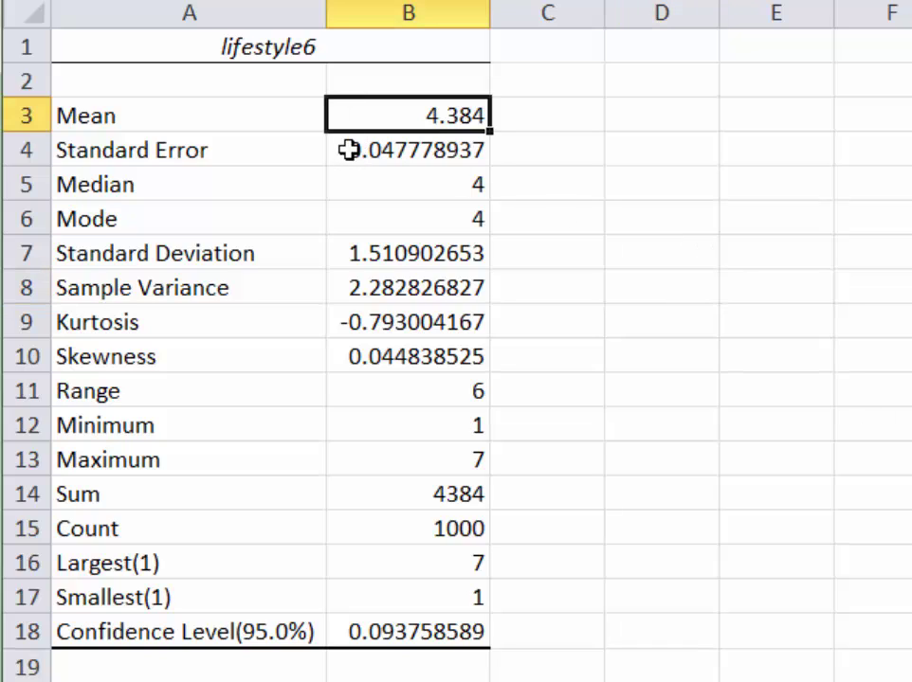
left_click(350, 150)
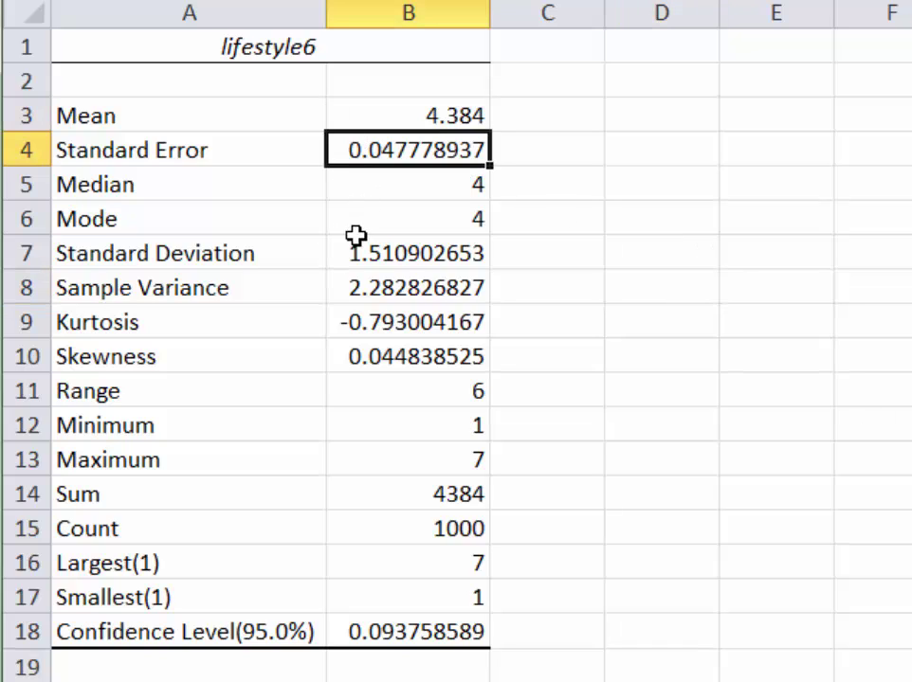
left_click(346, 255)
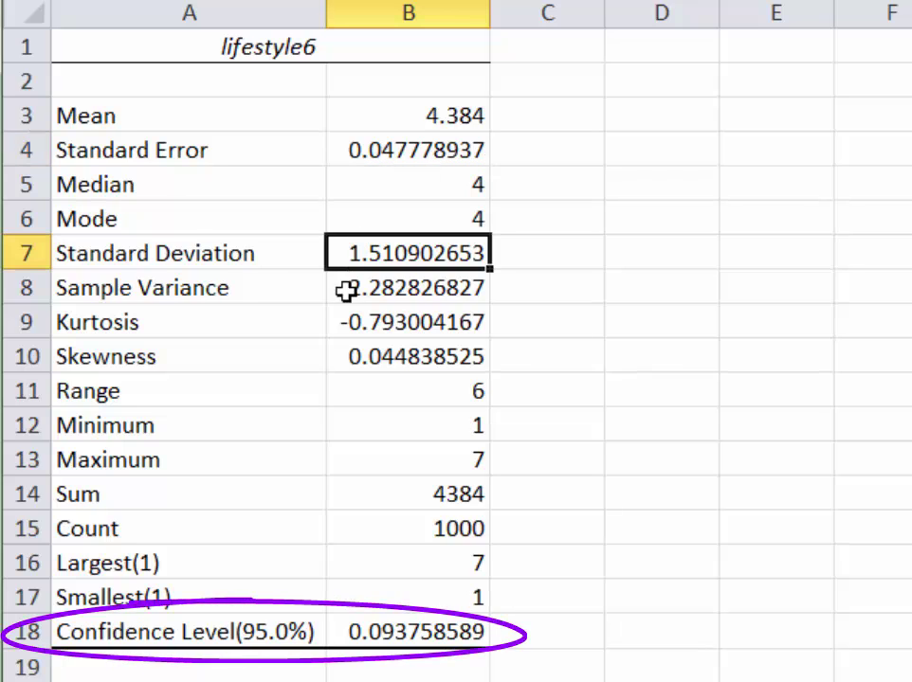
left_click(345, 632)
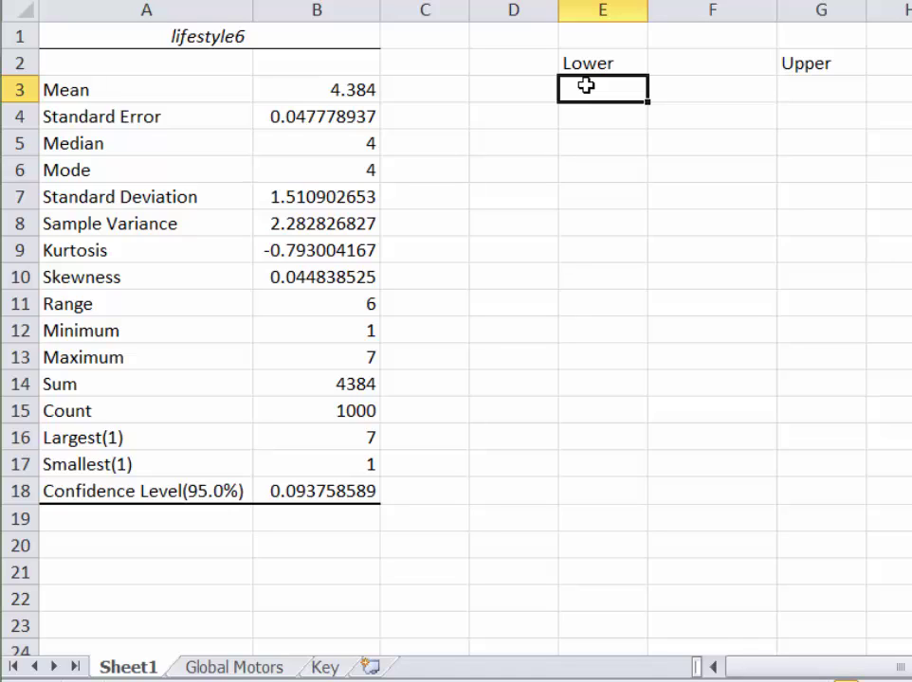
Calculate the lower confidence limit in E3 by subtracting the confidence level in B18 from the mean in B3.
type("=")
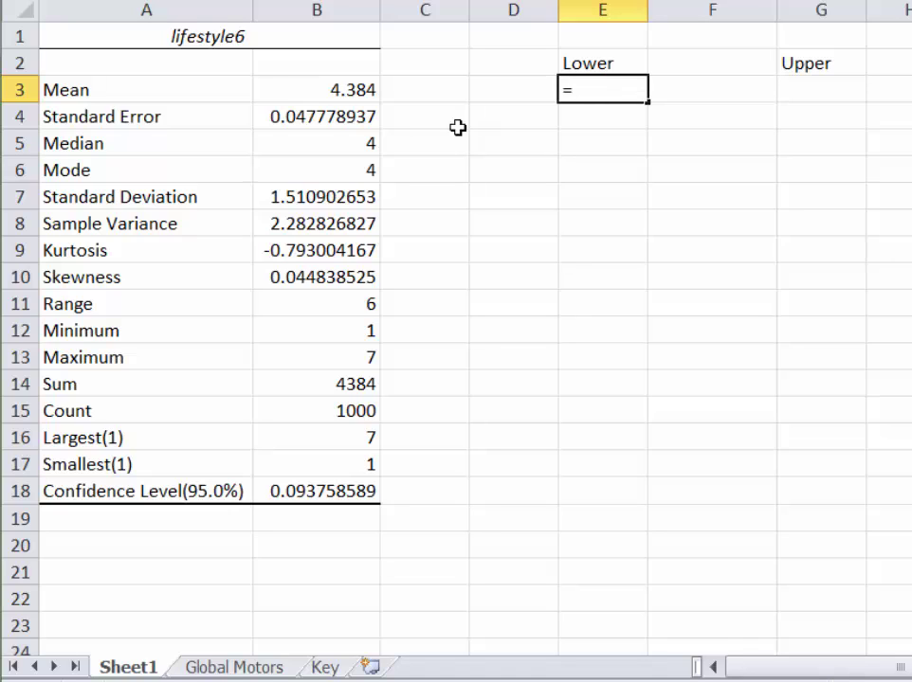
left_click(340, 92)
type("-")
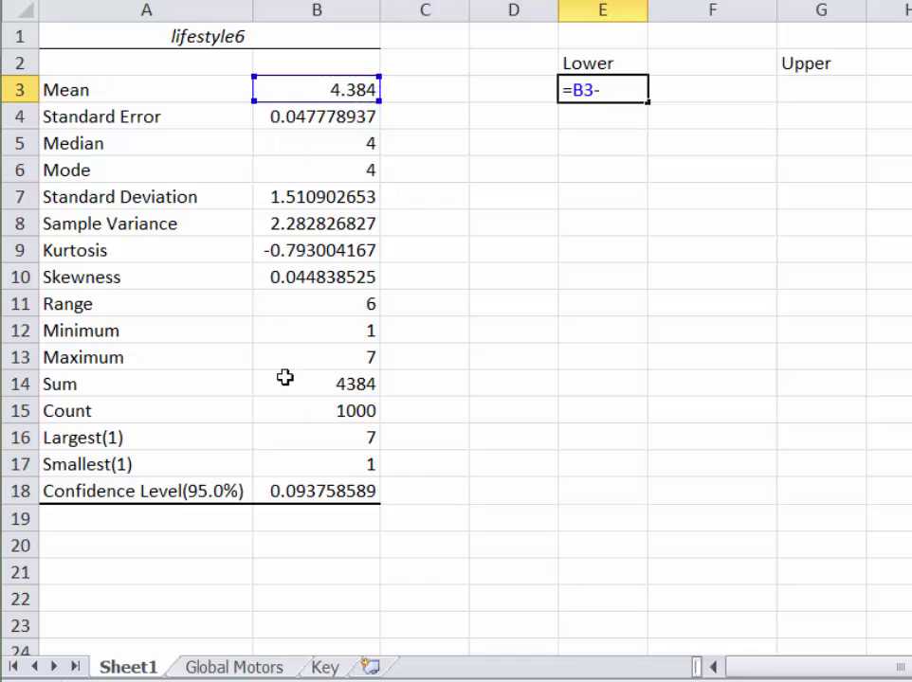
left_click(311, 493)
key("Return")
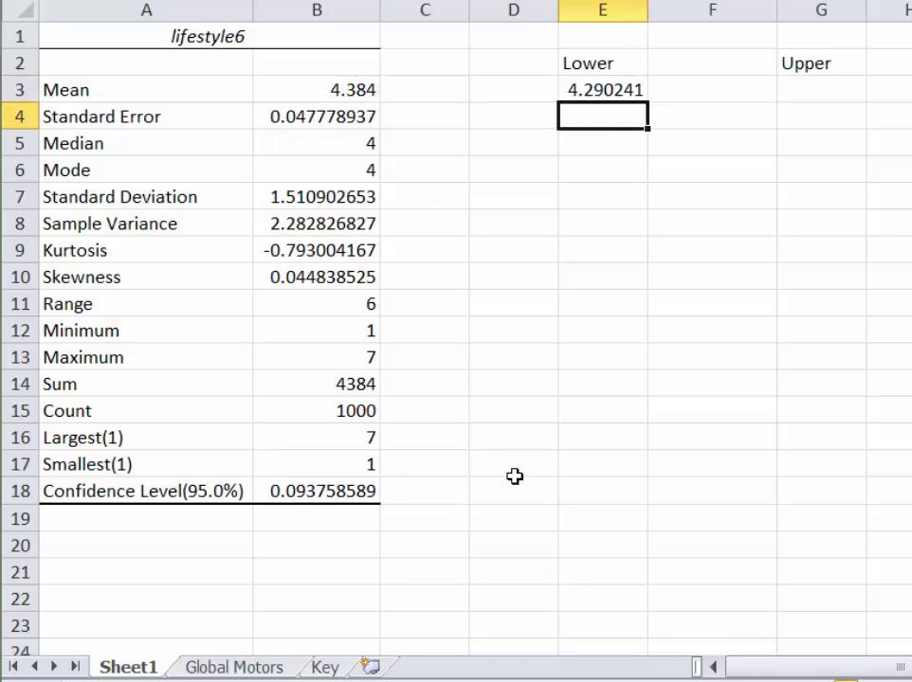
Calculate the upper confidence limit in G3 by adding the confidence level in B18 to the mean in B3.
left_click(819, 89)
type("=")
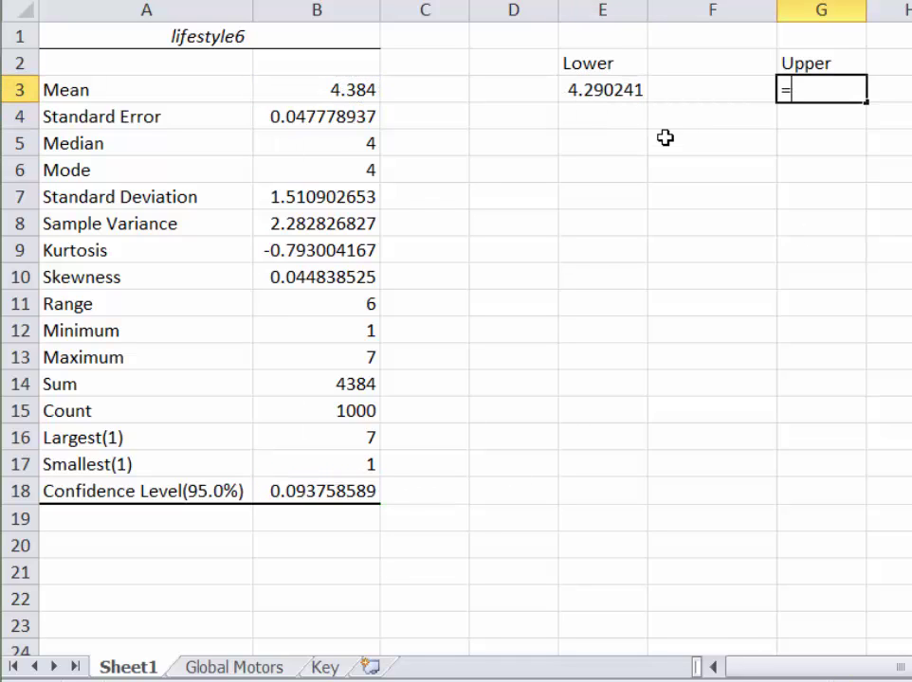
left_click(351, 88)
type("+")
left_click(305, 488)
key("Return")
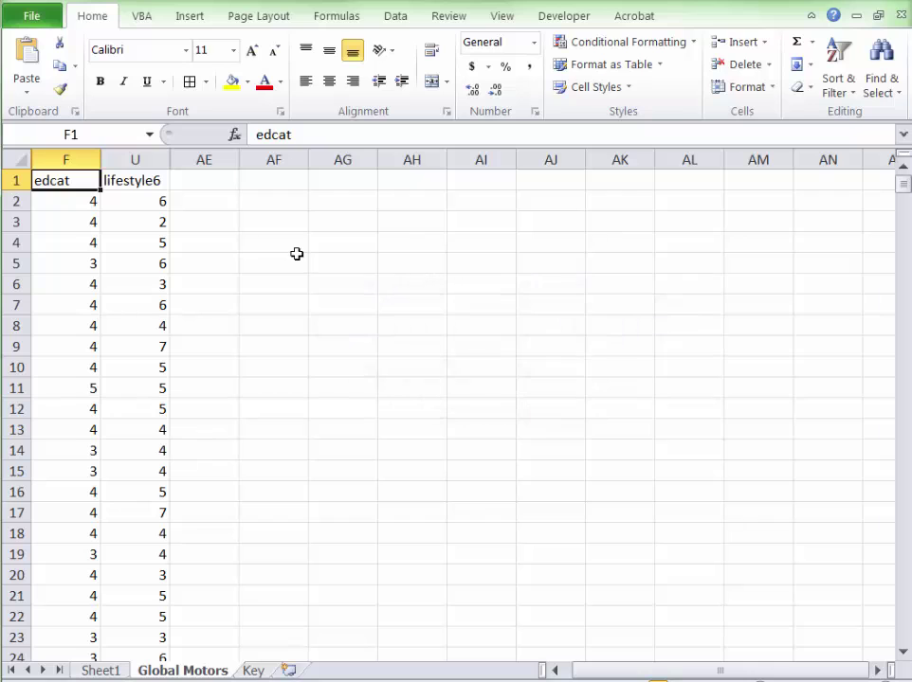
Run Descriptive Statistics on the edcat column of the Global Motors sheet, outputting to a new worksheet.
key("ctrl+space")
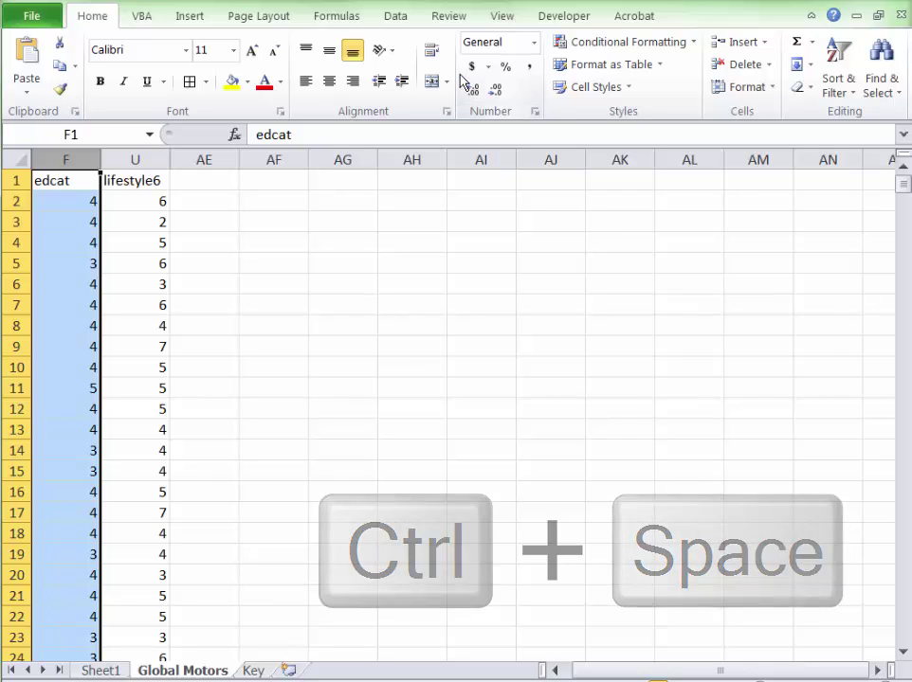
left_click(395, 16)
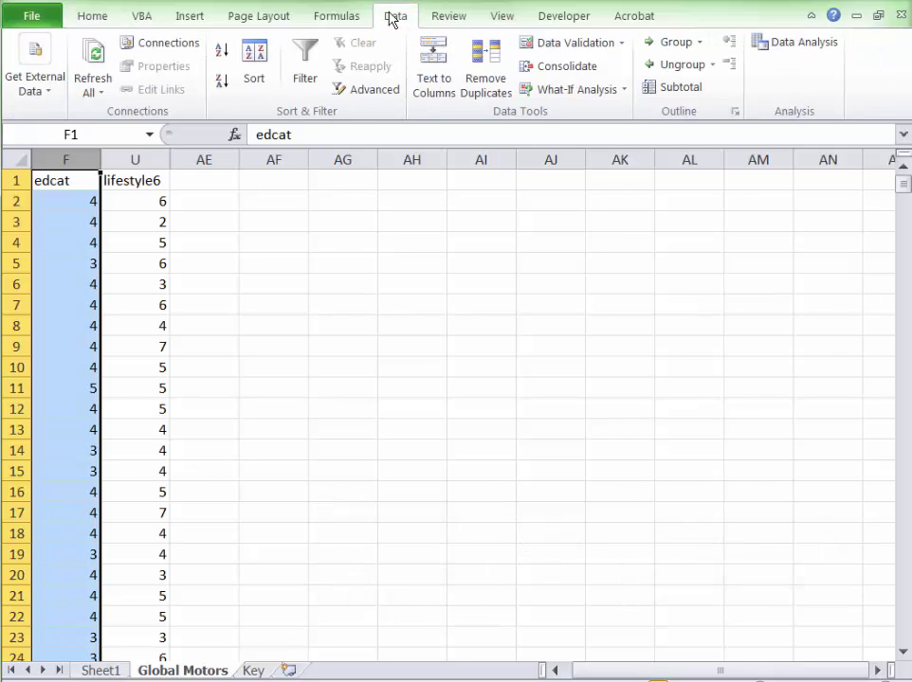
left_click(793, 48)
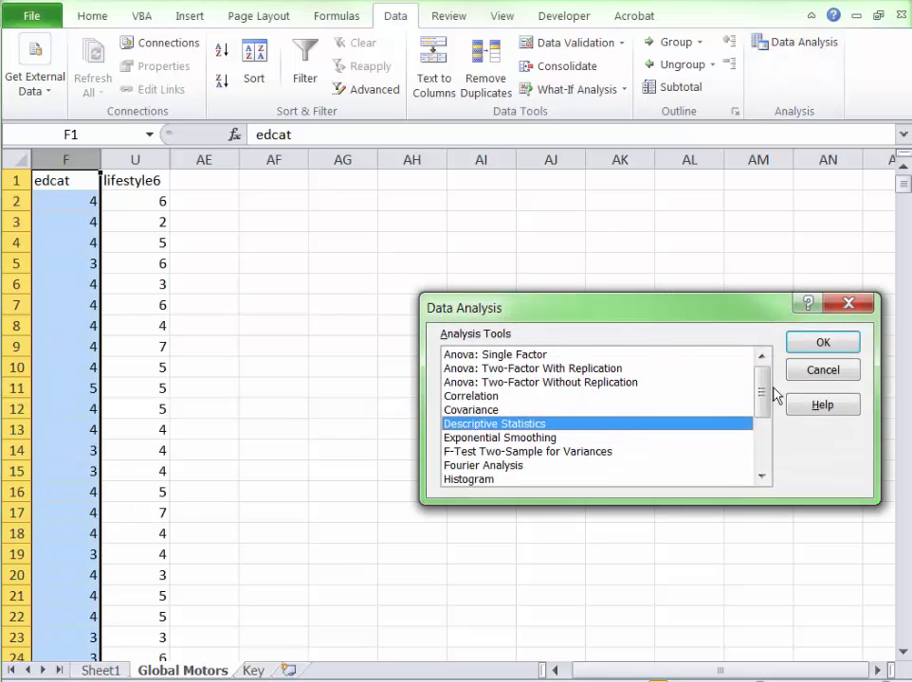
left_click(823, 343)
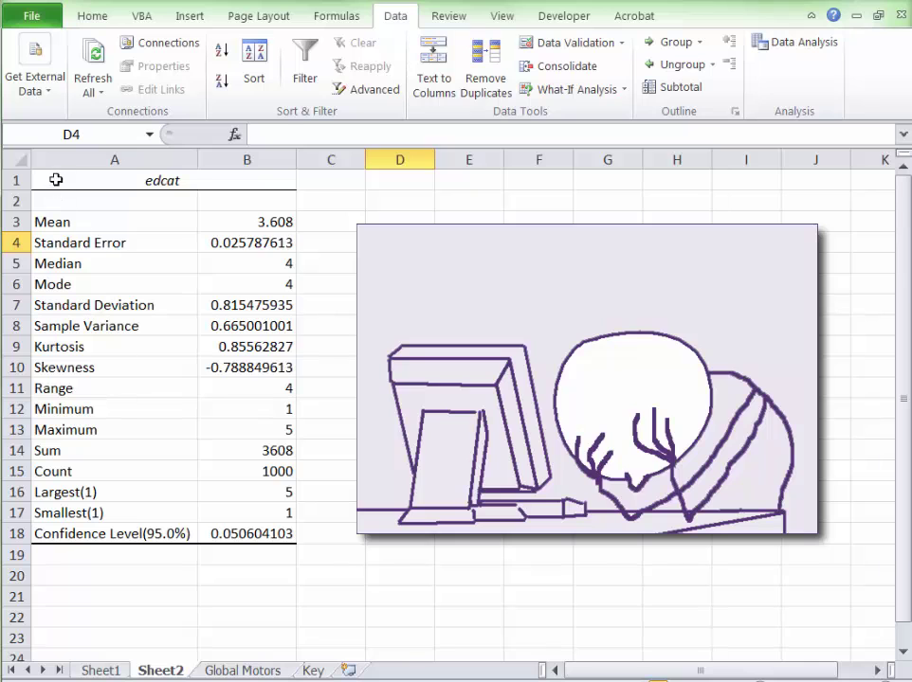
Colour the text of the whole edcat statistics table, A1:B18, red.
mouse_move(56, 179)
left_mouse_down()
mouse_move(169, 419)
mouse_move(272, 491)
mouse_move(271, 534)
left_mouse_up()
left_click(83, 15)
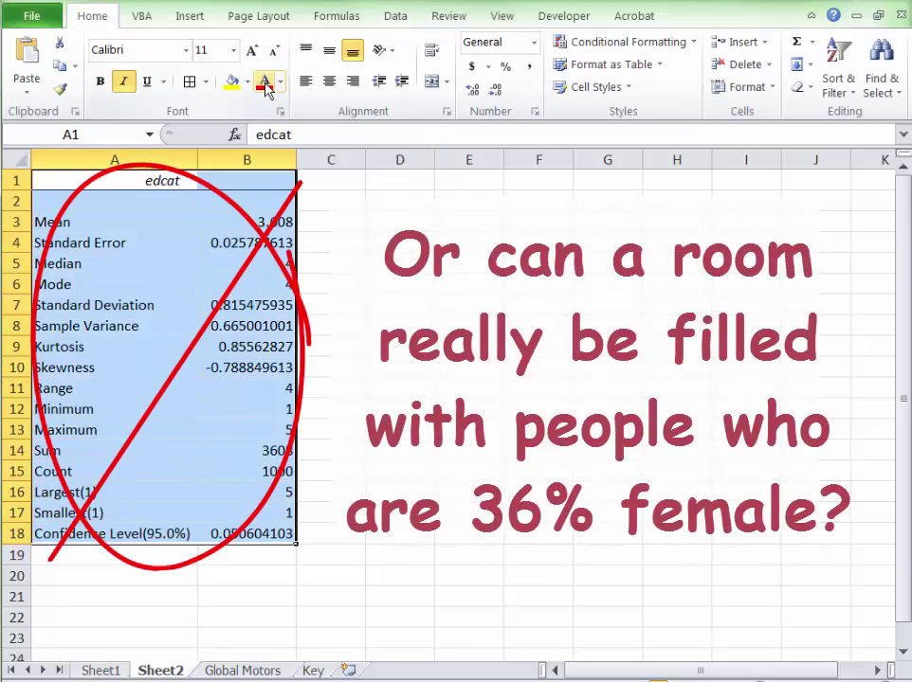
left_click(264, 82)
left_click(468, 263)
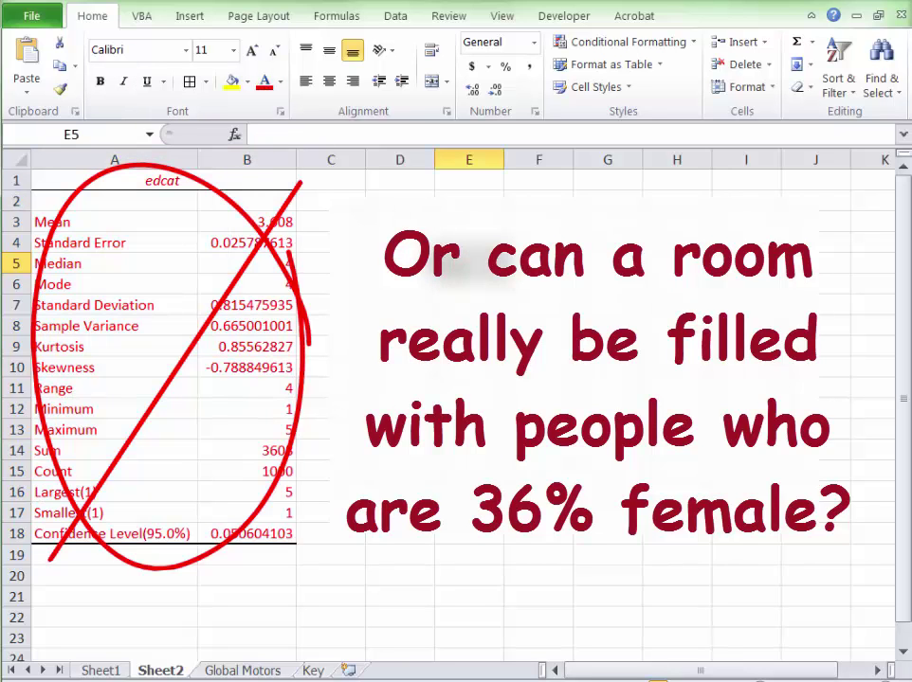
left_click(287, 219)
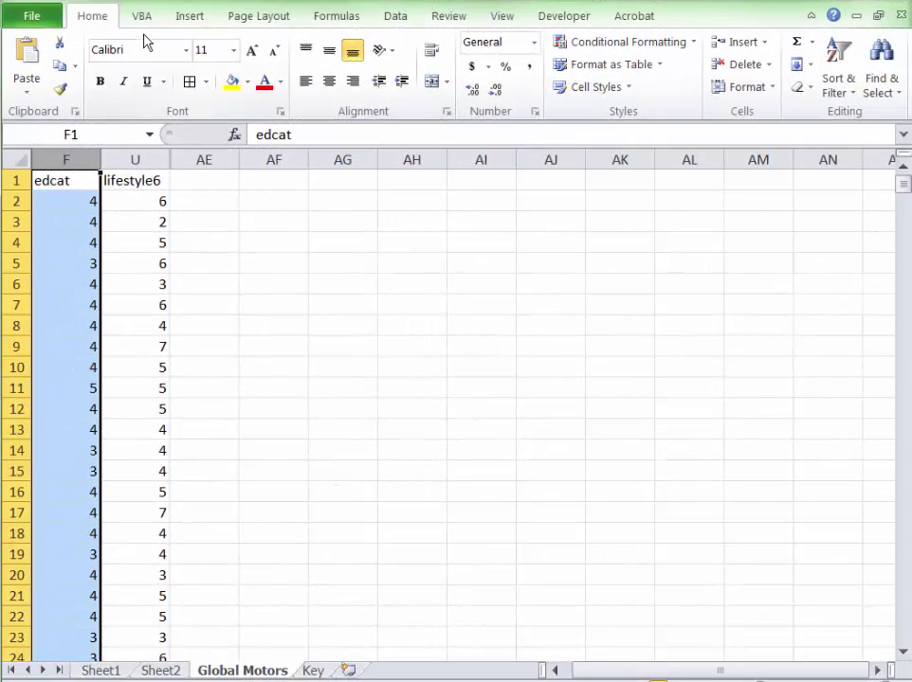
Create a PivotTable with PivotChart from the Global Motors edcat column on a new worksheet and add edcat to its fields, including Values.
left_click(188, 17)
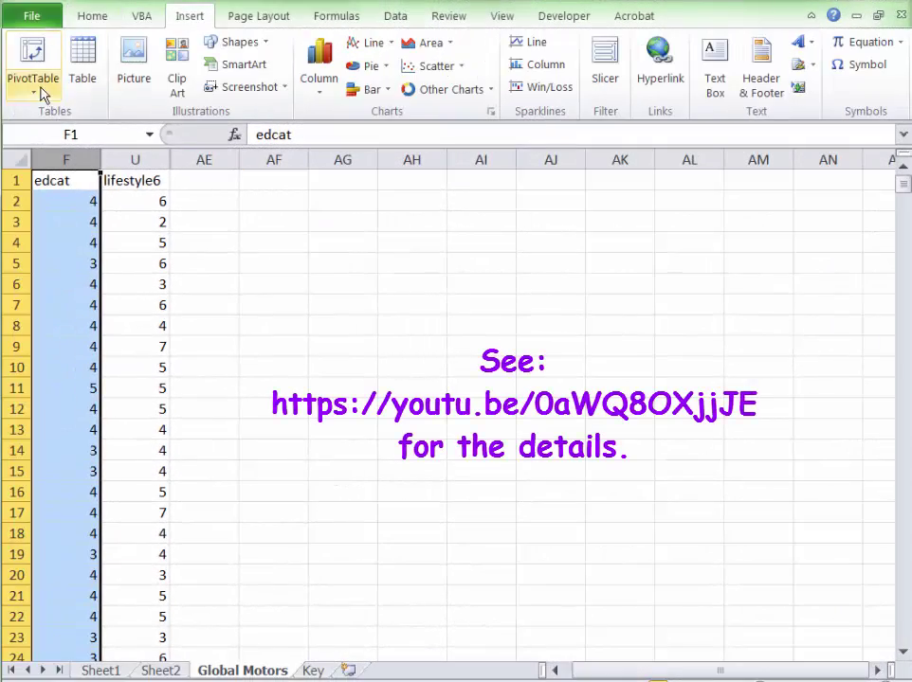
left_click(40, 90)
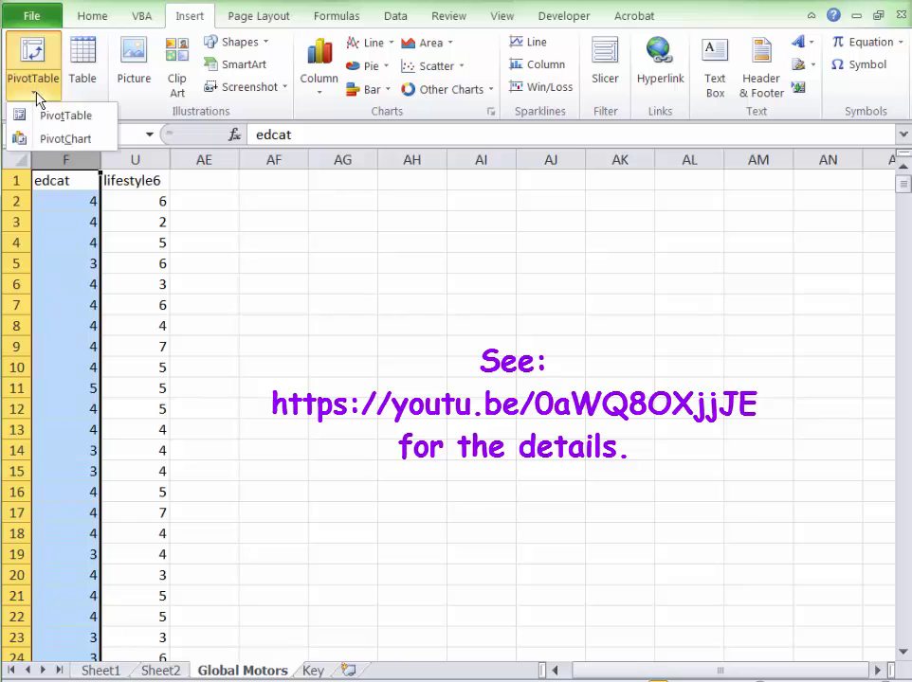
left_click(44, 140)
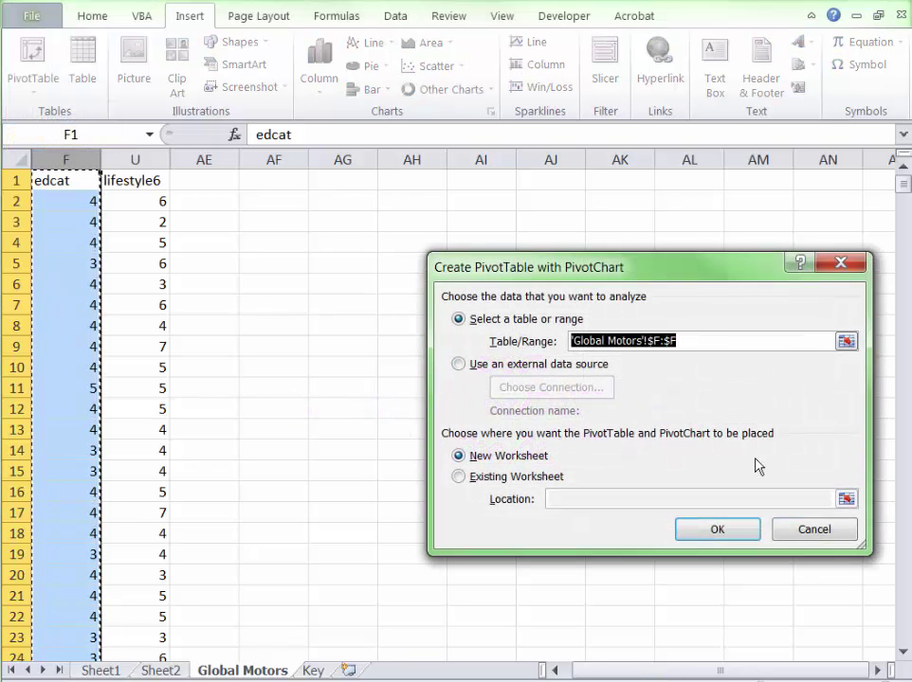
left_click(716, 531)
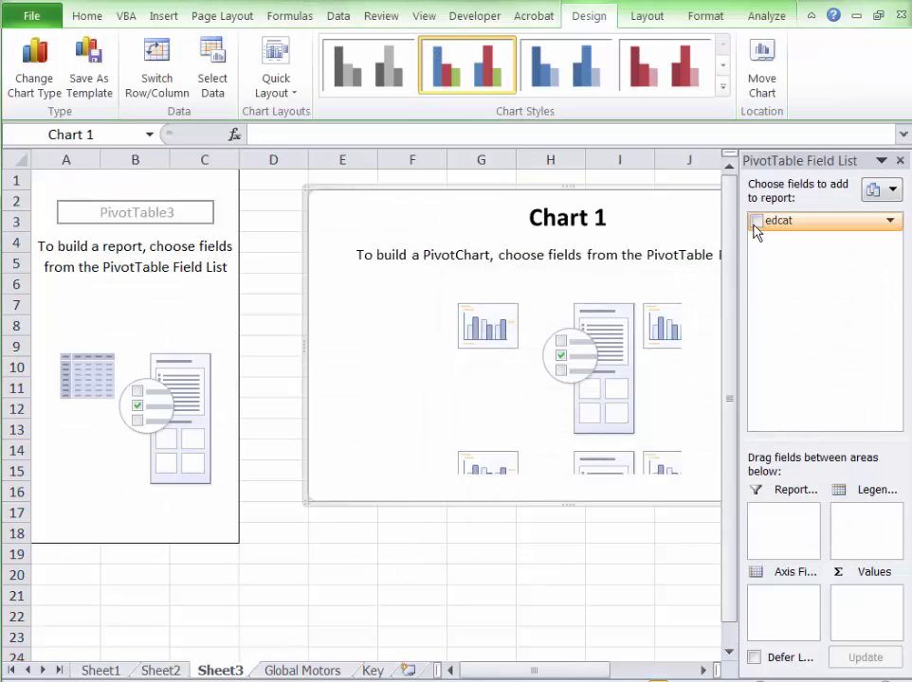
left_click(755, 224)
left_click_drag(777, 229, 863, 609)
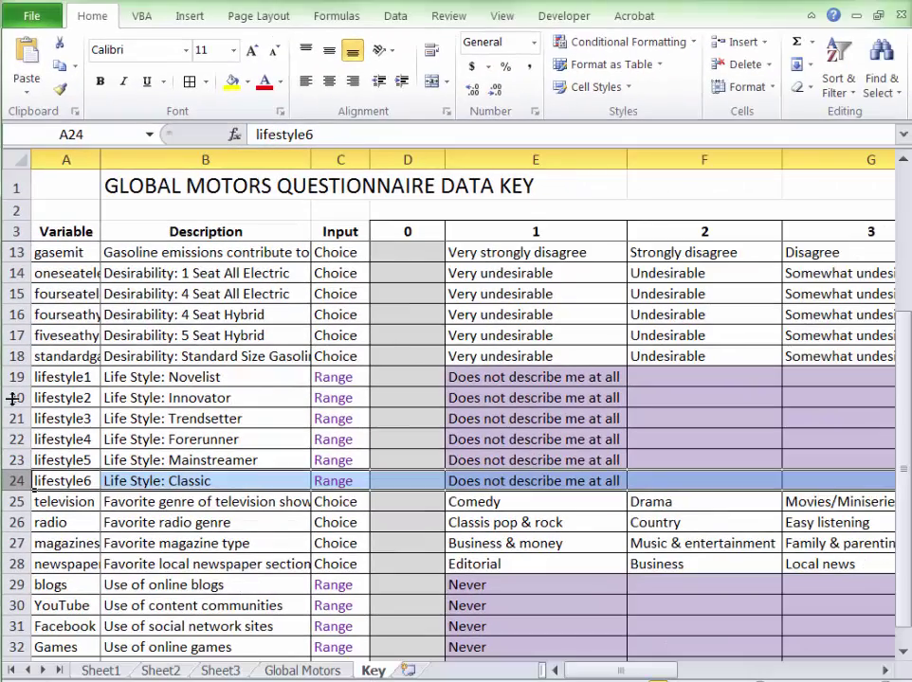
Look up the answer codes for the level of education variable, edcat, on the Key sheet.
scroll(57, 360, "up", 2)
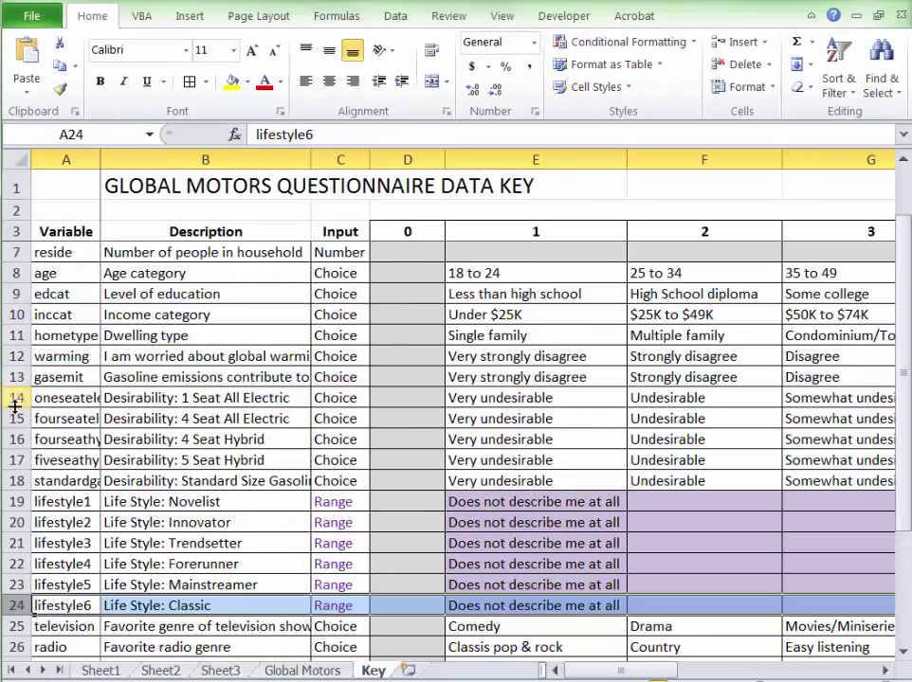
left_click(16, 294)
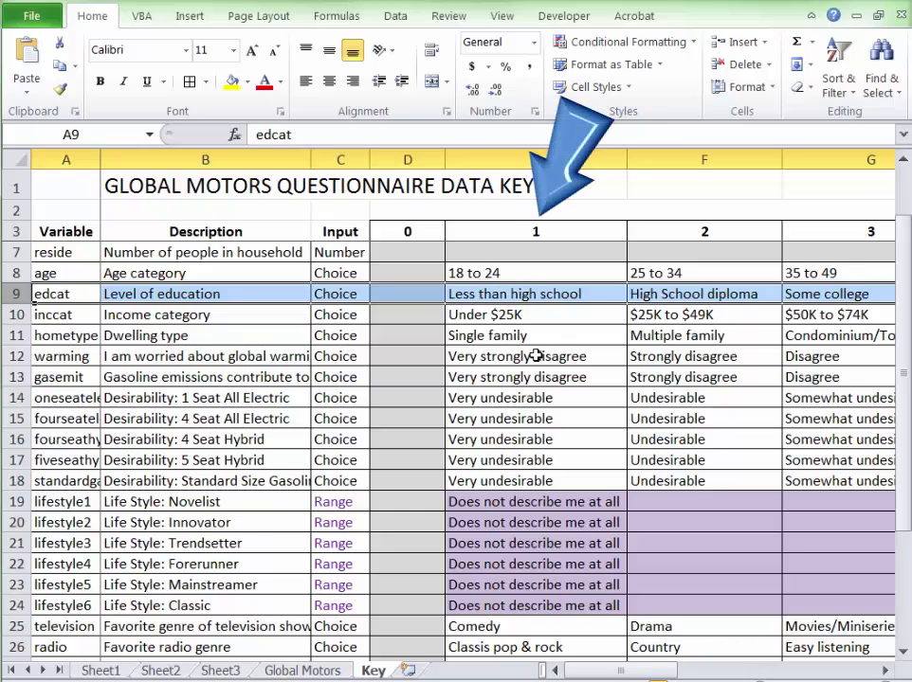
On Sheet3, total the edcat counts for codes 1 to 3 in C4 with =SUM(B2:B4).
left_click_drag(604, 674, 656, 675)
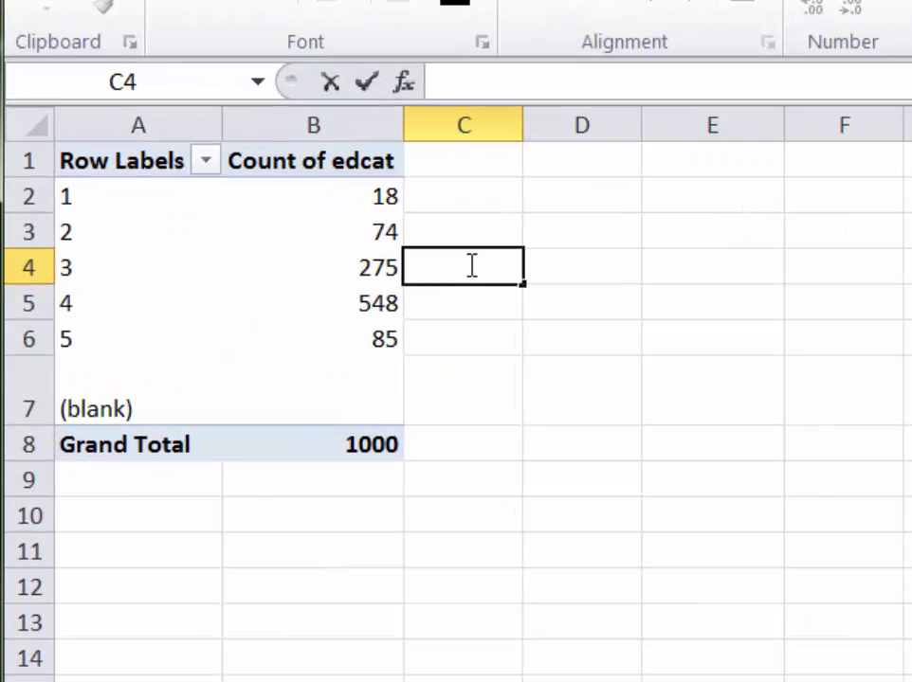
type("=su")
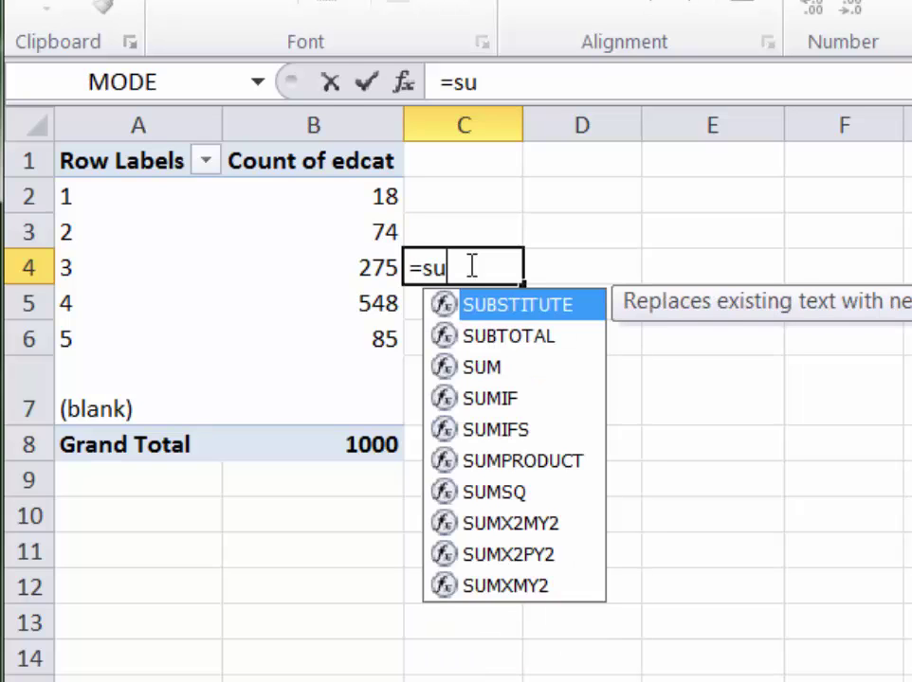
type("m(")
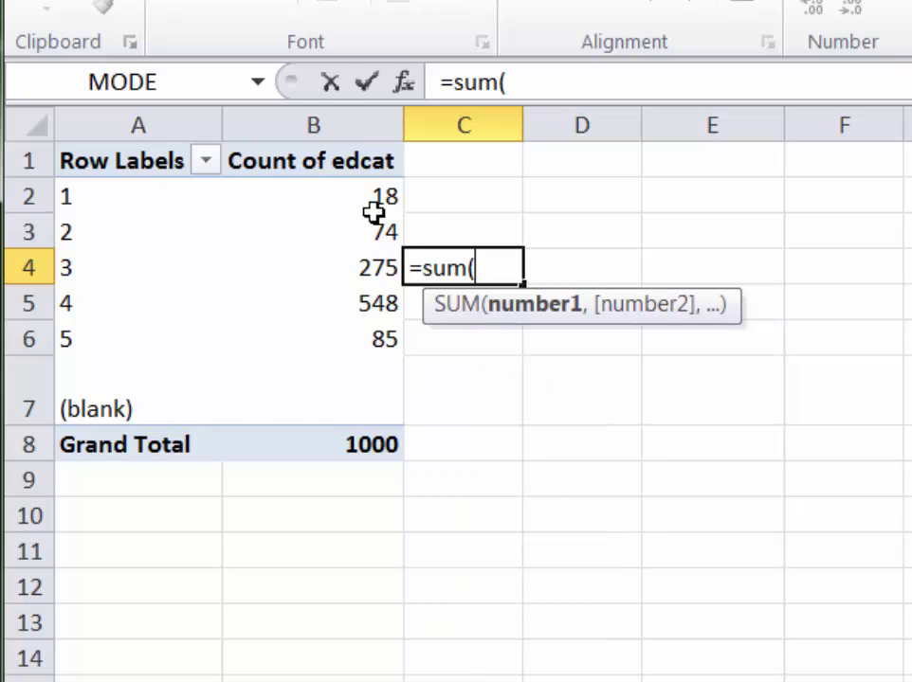
left_click_drag(369, 210, 366, 268)
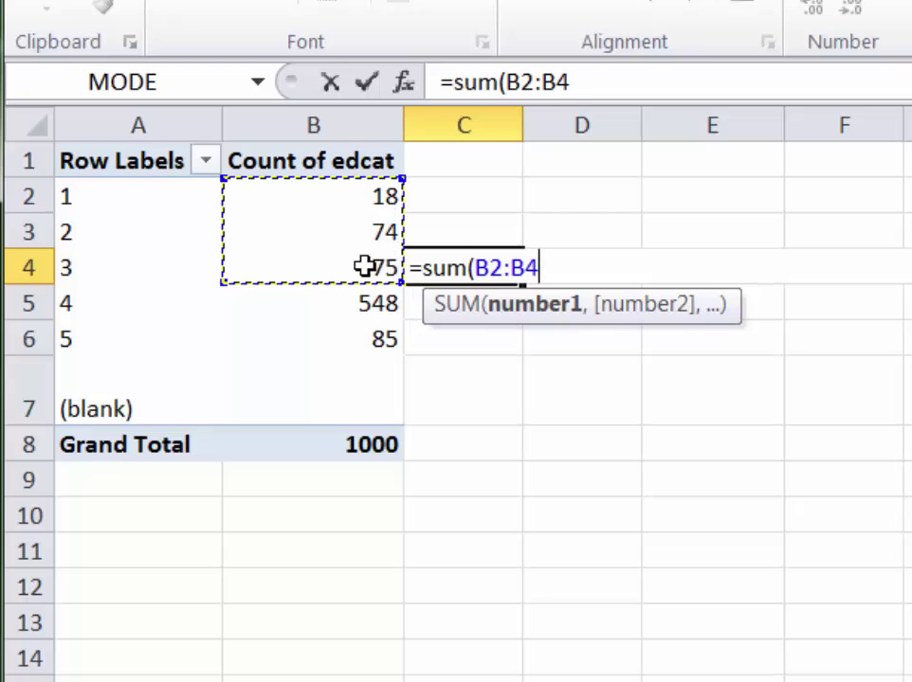
type(")")
key("Return")
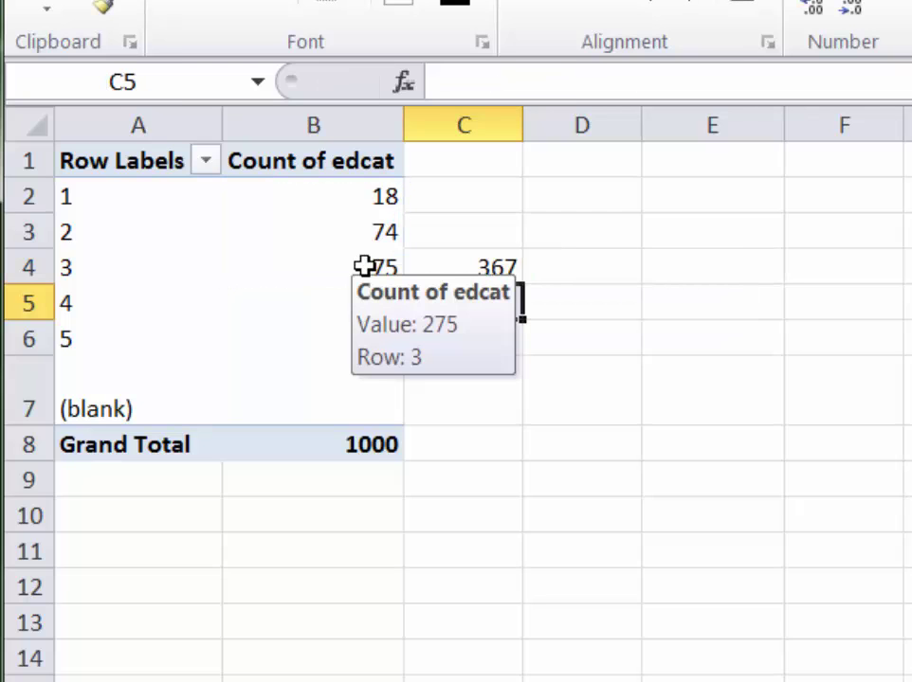
Total the edcat counts for codes 4 and 5 in C5 with =SUM(B5:B6).
type("=")
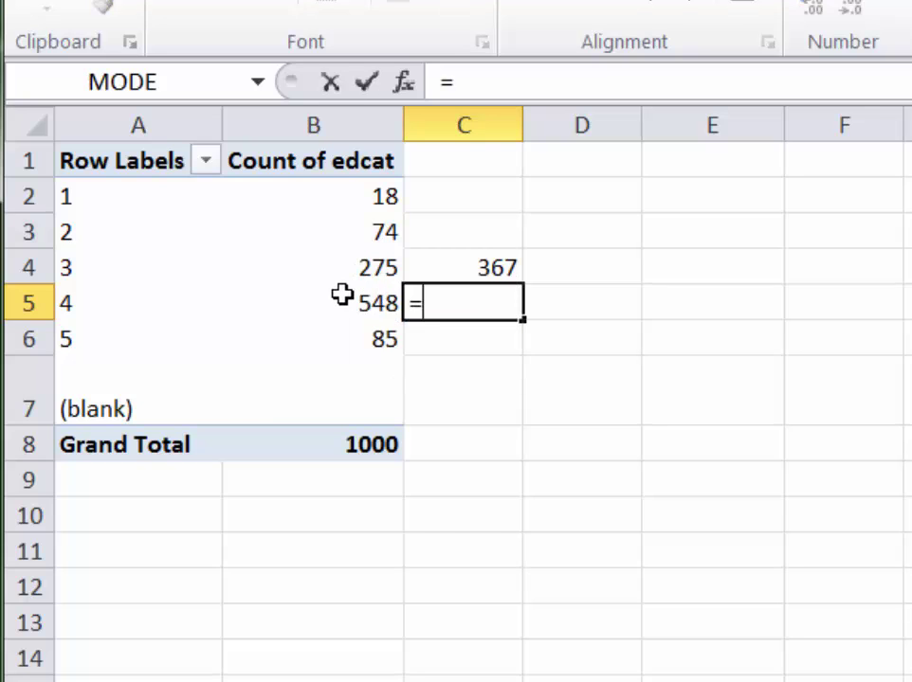
type("sum(")
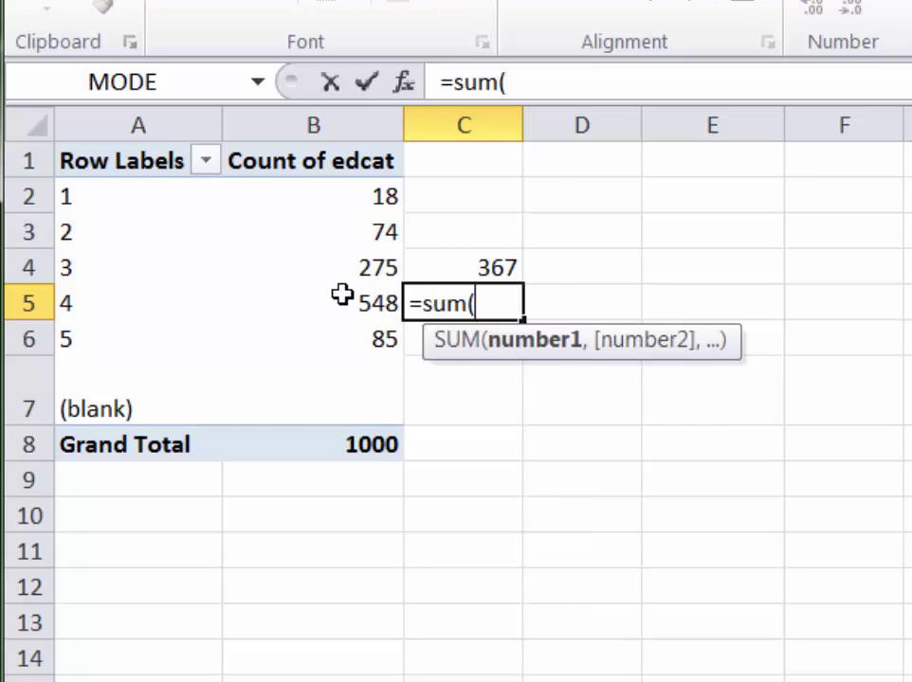
left_click_drag(352, 304, 353, 328)
key("Return")
Label the C5 total as p in D5 and the C4 total as q in D4.
left_click(590, 302)
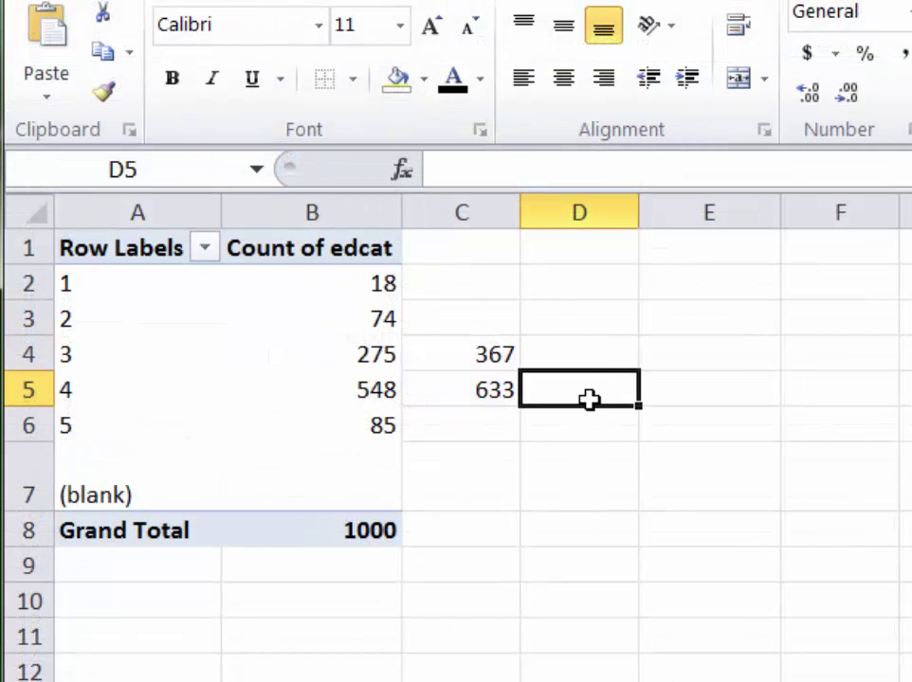
type("p")
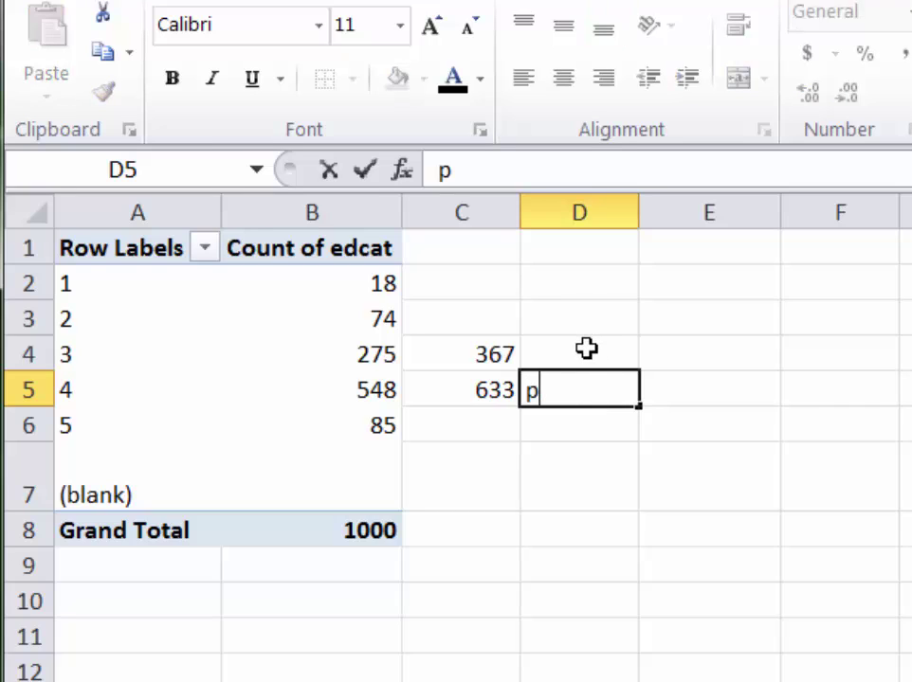
left_click(586, 349)
type("q")
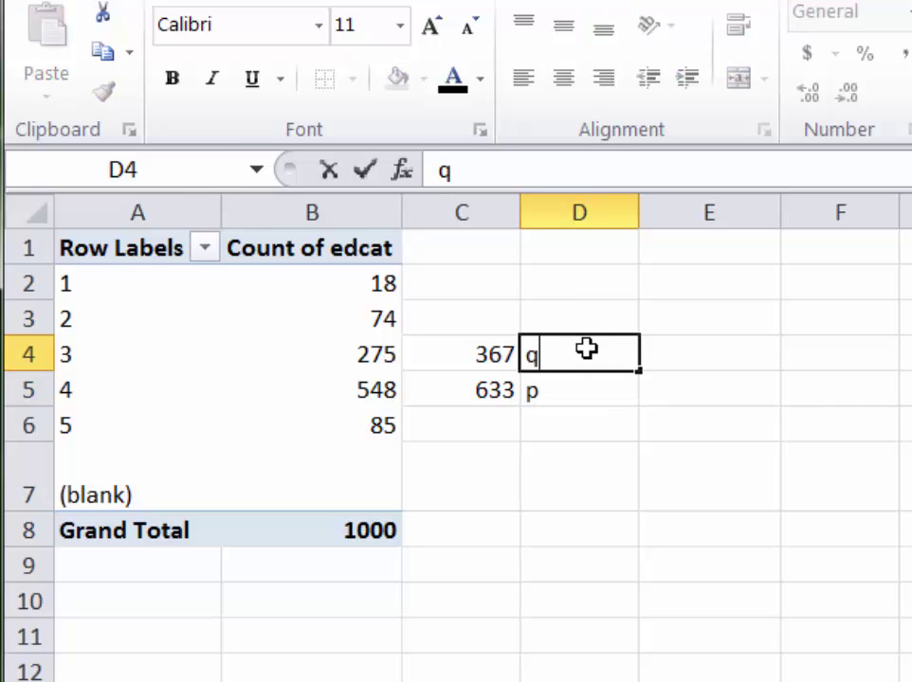
Describe the q row as Non-Degree in E4 and the p row as Degree + in E5.
left_click(705, 349)
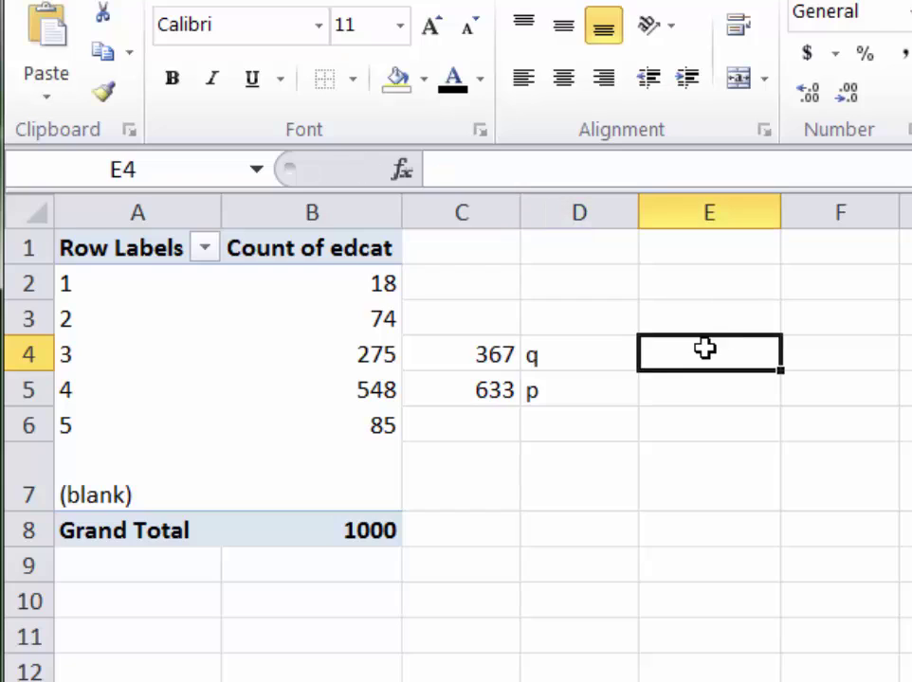
type("Non-")
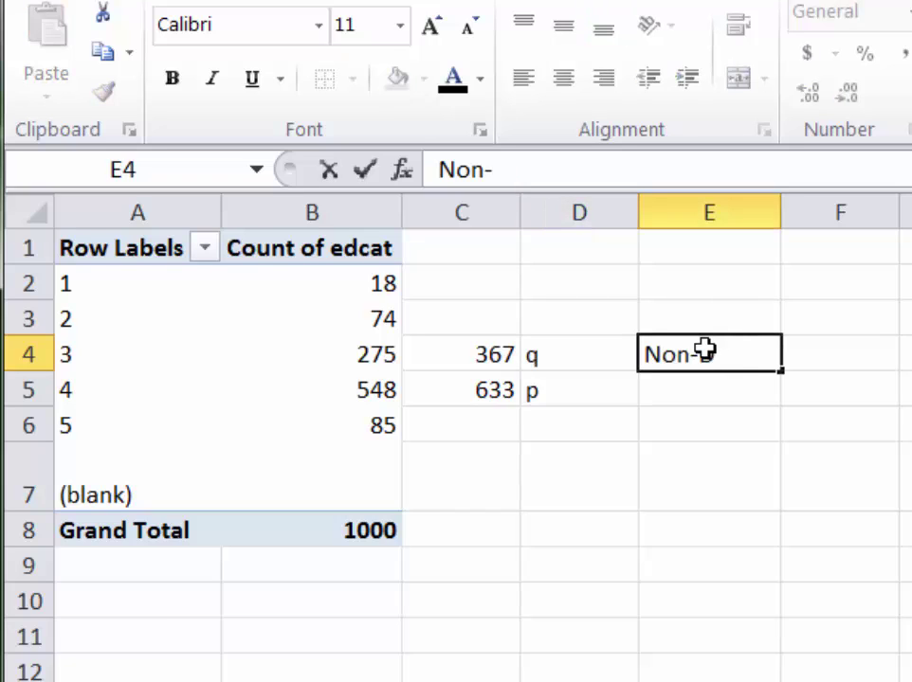
type("Degree")
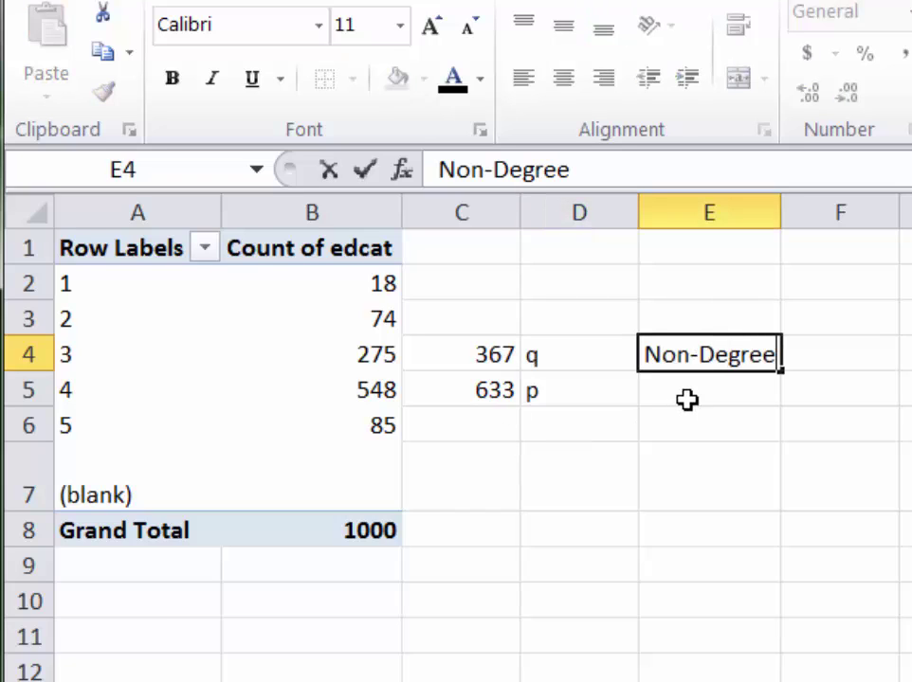
left_click(687, 400)
type("Degree")
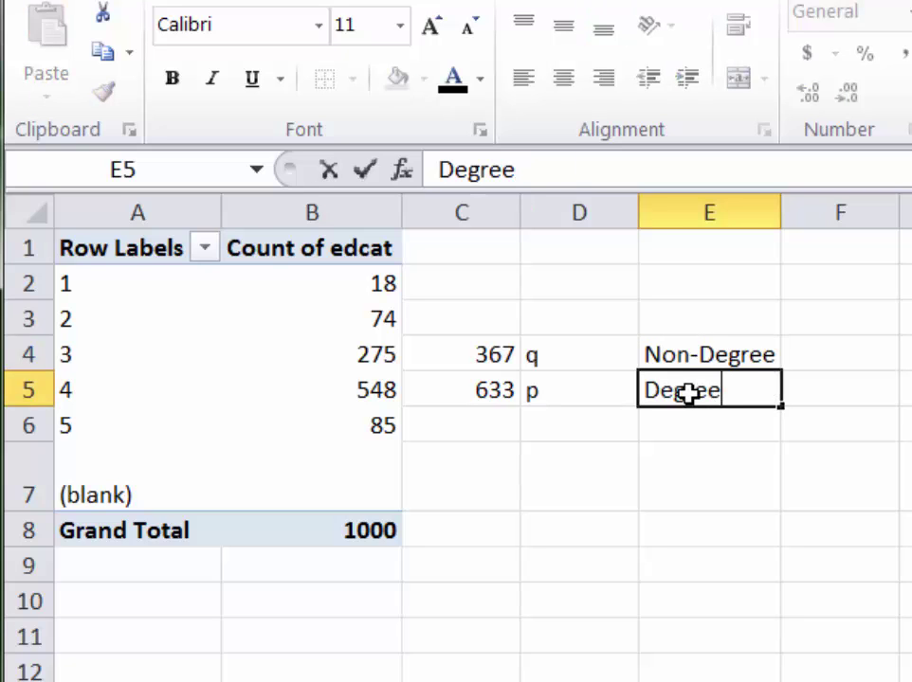
type(" +")
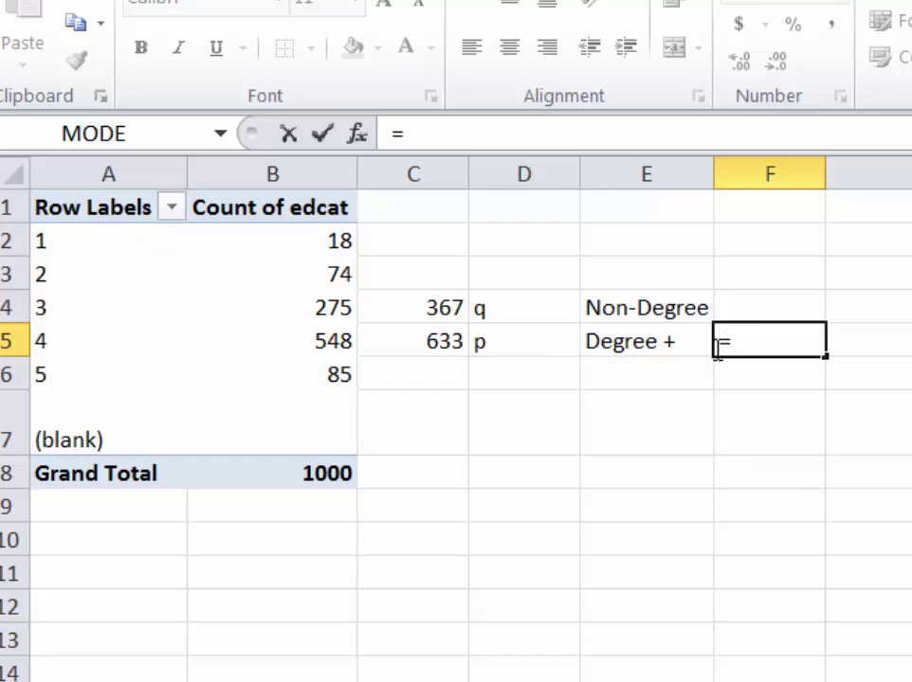
Calculate the Degree + share in F5 by dividing its total by the Grand Total, =C5/B8.
left_click(444, 341)
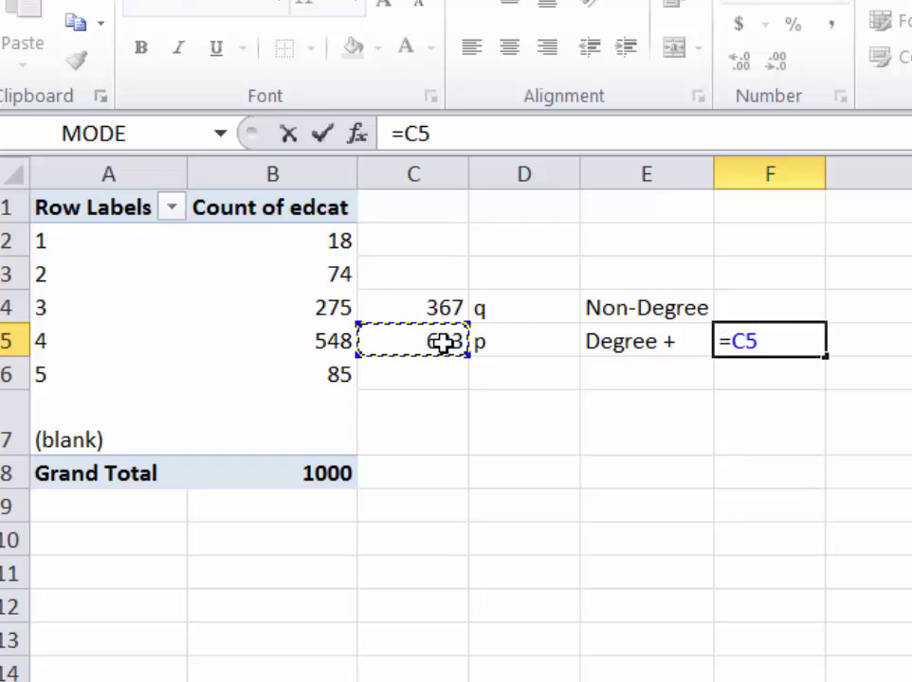
type("/")
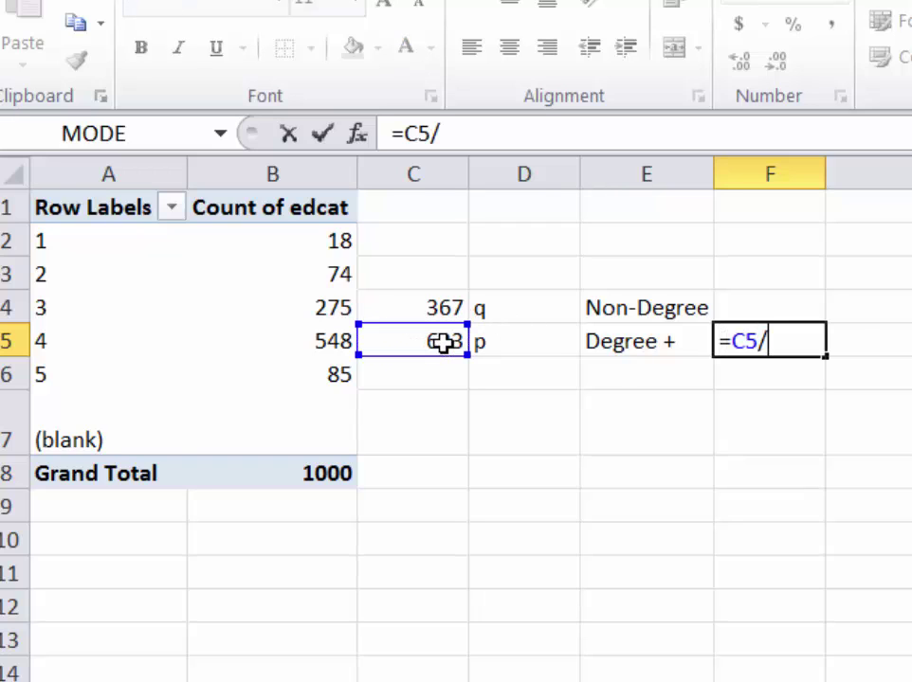
left_click(314, 474)
key("Return")
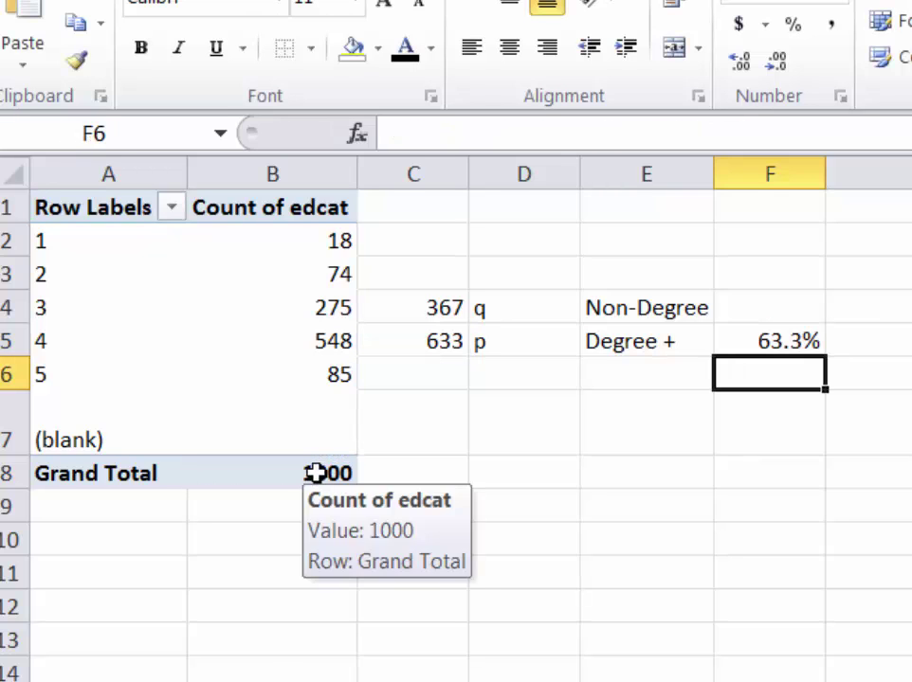
Calculate the Non-Degree share in F4 as =100%-F5.
left_click(777, 310)
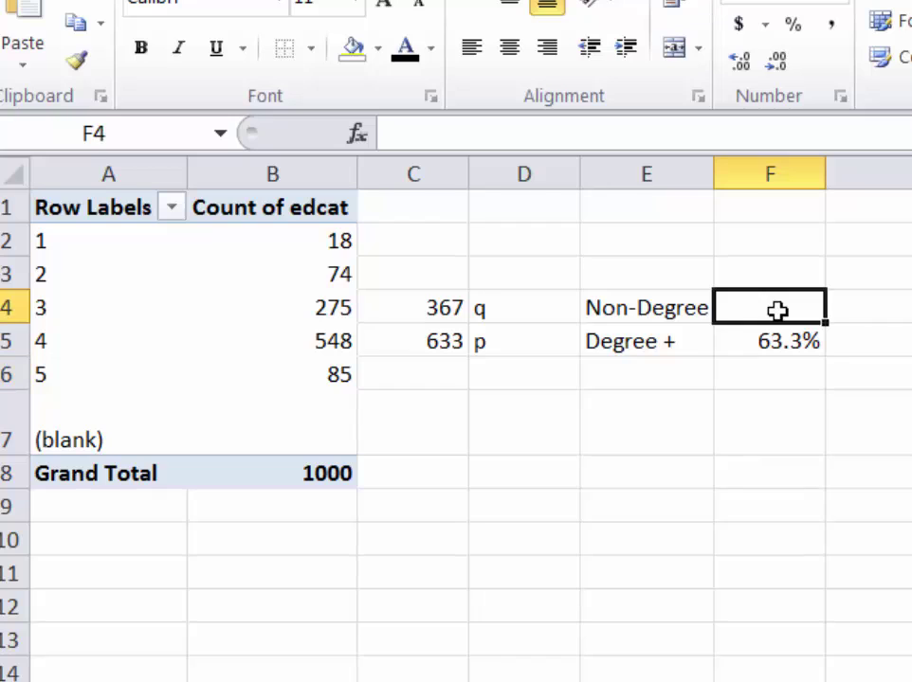
type("=1")
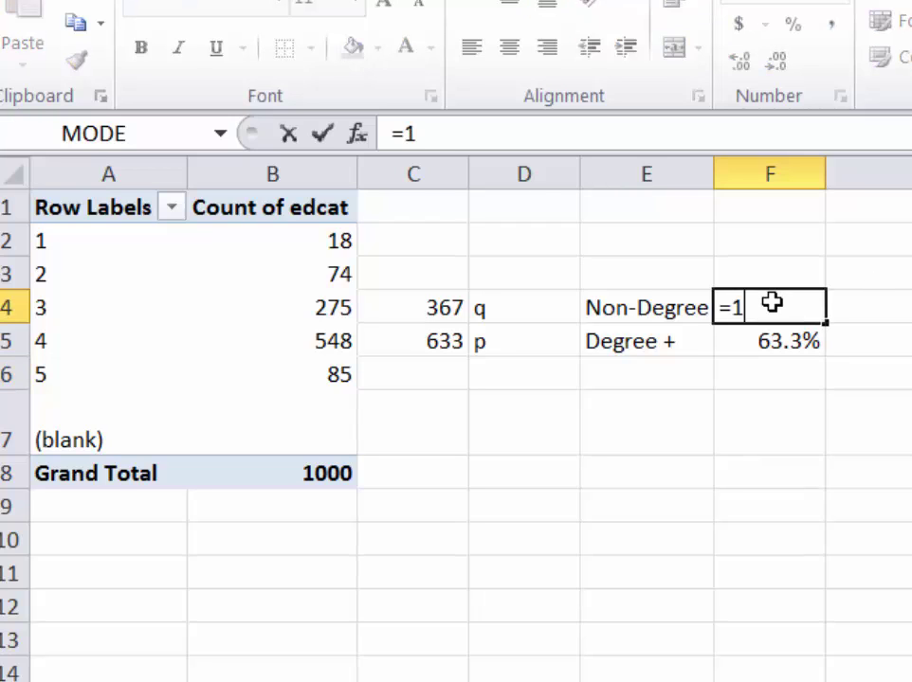
type("00%-")
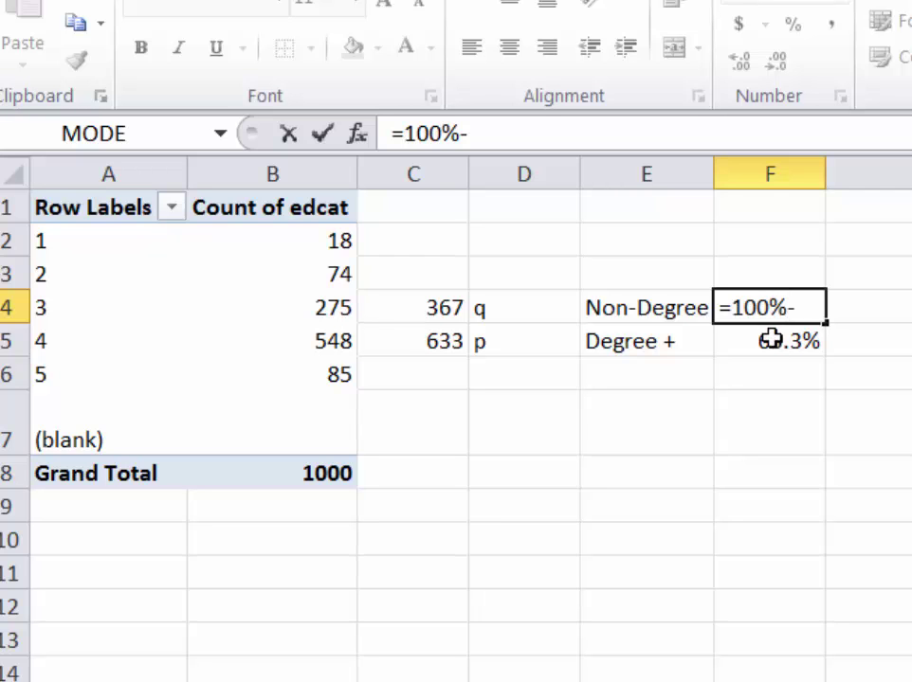
left_click(773, 342)
key("ctrl+Return")
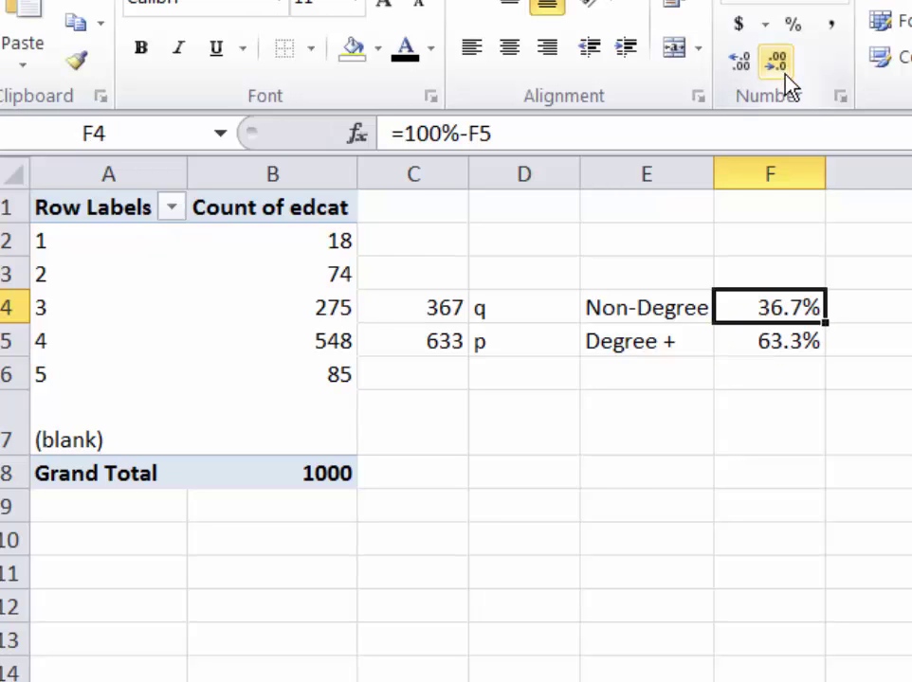
Sum the Non-Degree and Degree + percentages in F6 with =SUM(F4:F5).
left_click(758, 370)
type("=sum(")
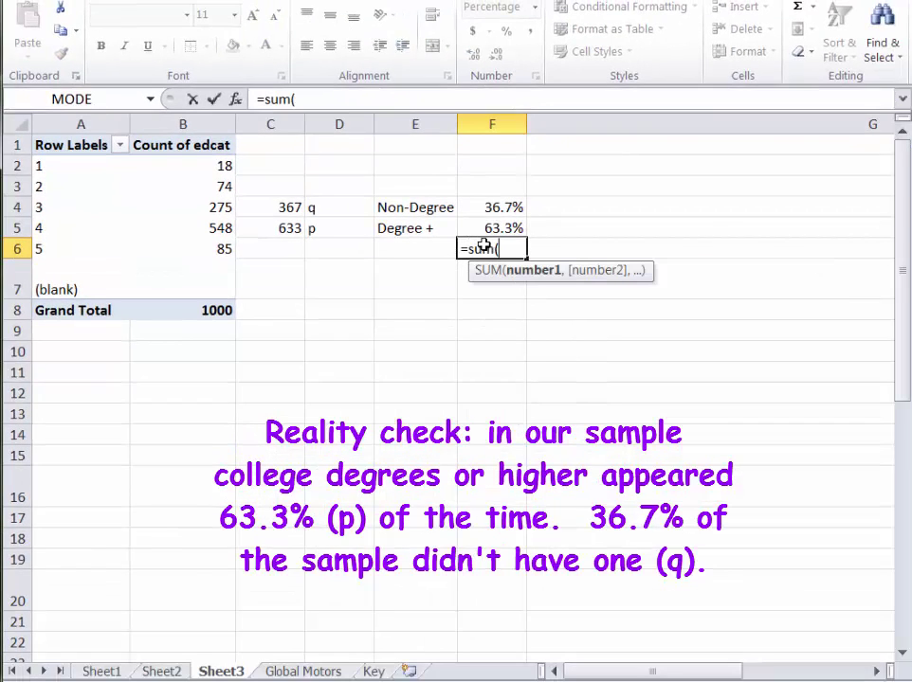
left_click_drag(488, 208, 489, 228)
key("Return")
left_click_drag(275, 227, 512, 228)
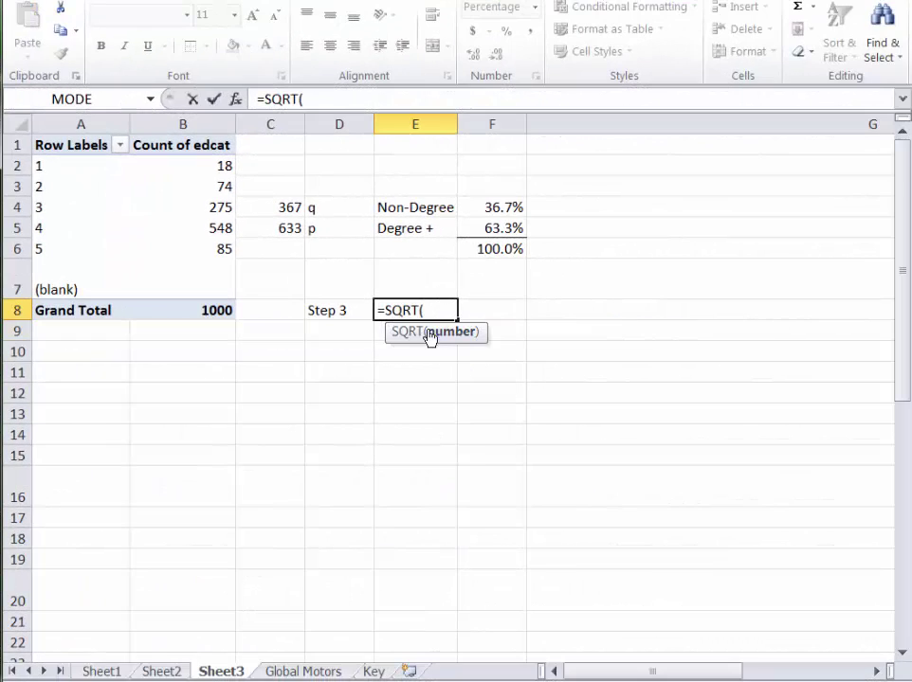
Compute the Step 3 standard error in E8 as =SQRT((F5*F4)/B8) and the Step 4 margin in E9 as =1.96*E8.
left_click(509, 231)
type("*")
left_click(507, 208)
type(")/")
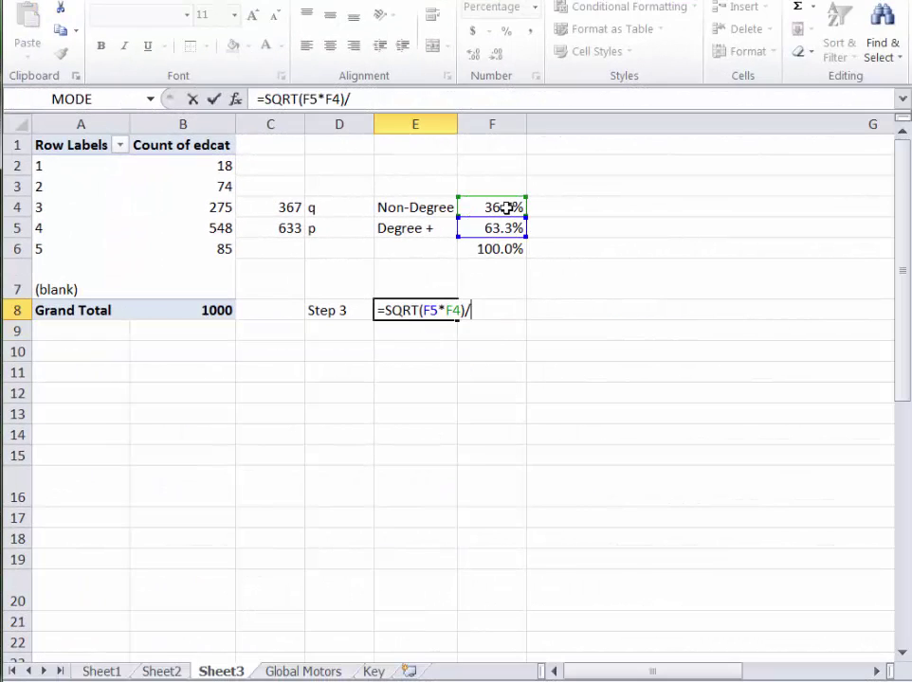
left_click(224, 309)
left_click(419, 310)
type("(")
left_click(617, 308)
type(")")
key("Return")
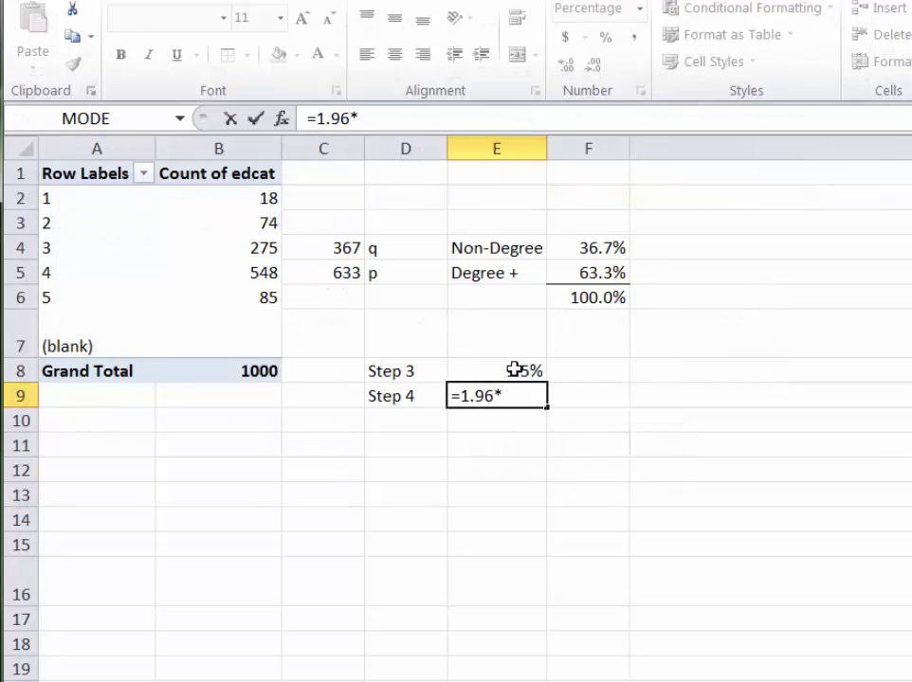
left_click(514, 369)
key("Return")
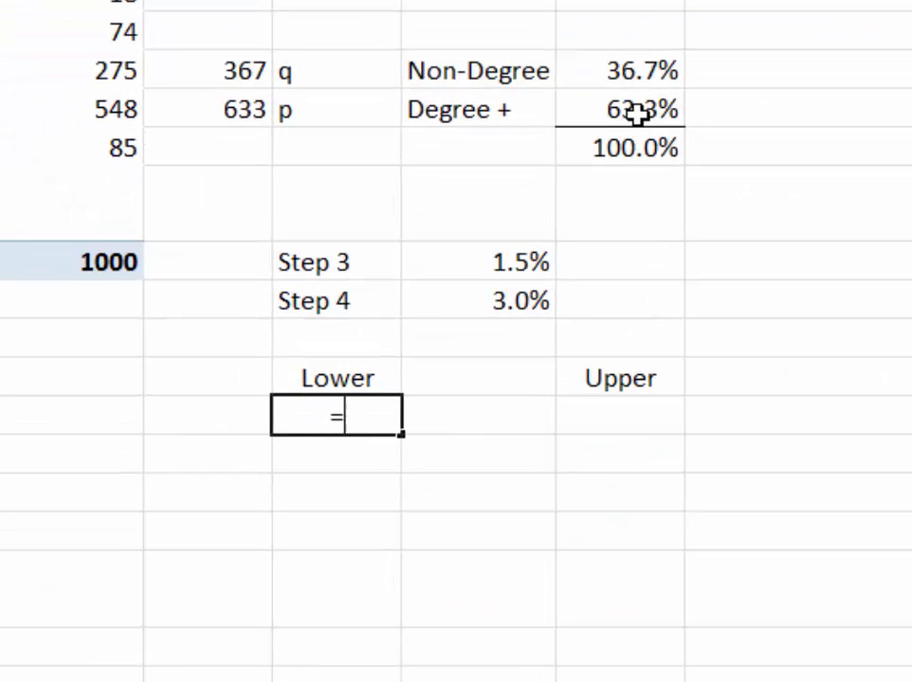
Calculate the confidence interval's limit under Lower by subtracting the Step 4 margin from the Degree + share, =F5-E9.
left_click(637, 113)
type("-")
left_click(502, 300)
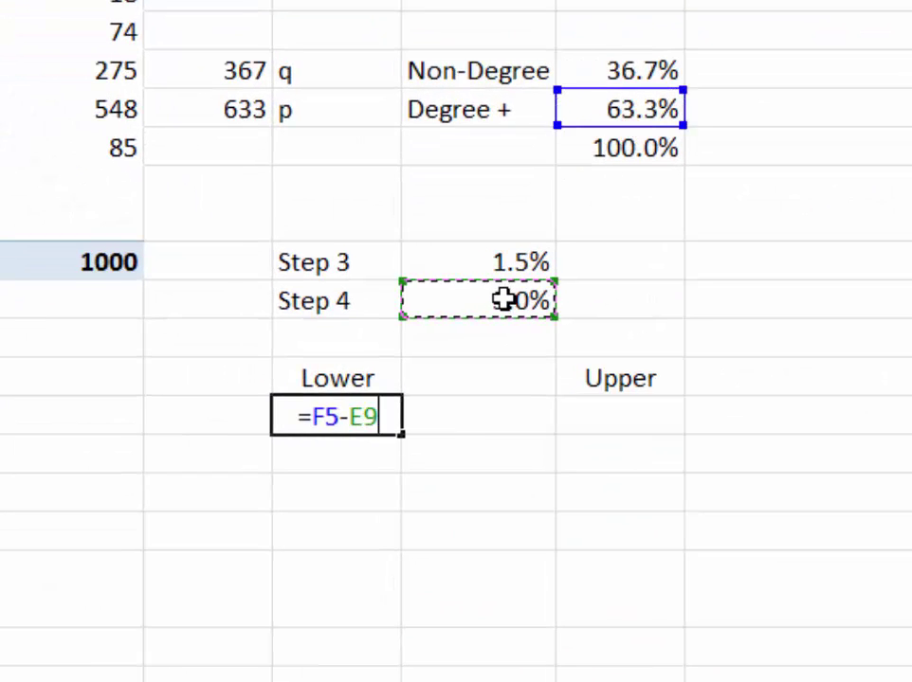
key("Return")
Calculate the confidence interval's limit under Upper by adding the Step 4 margin to the Degree + share, =F5+E9.
left_click(584, 419)
type("=")
left_click(672, 107)
type("+")
left_click(523, 299)
key("Return")
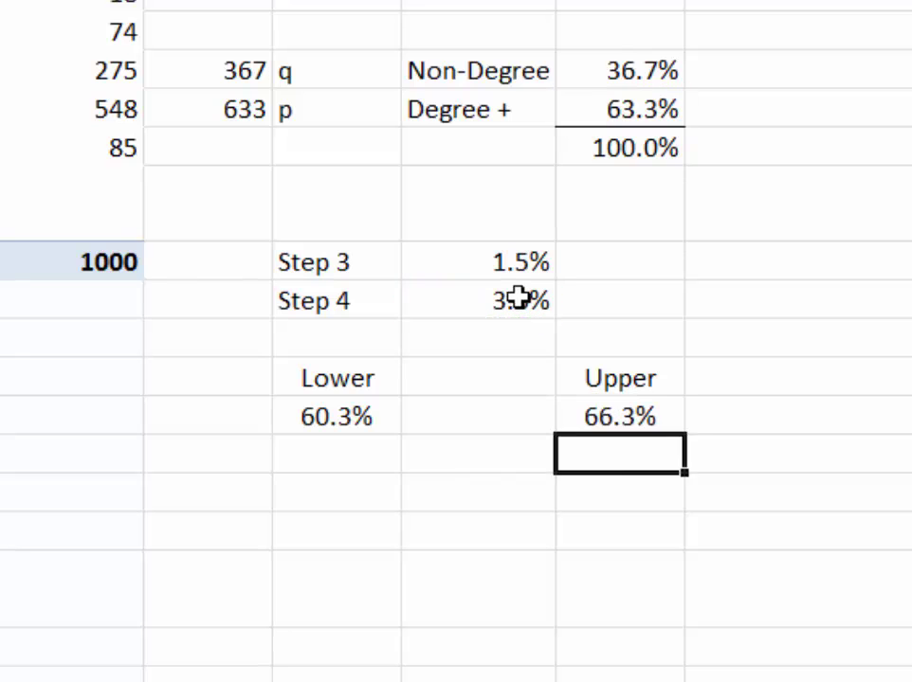